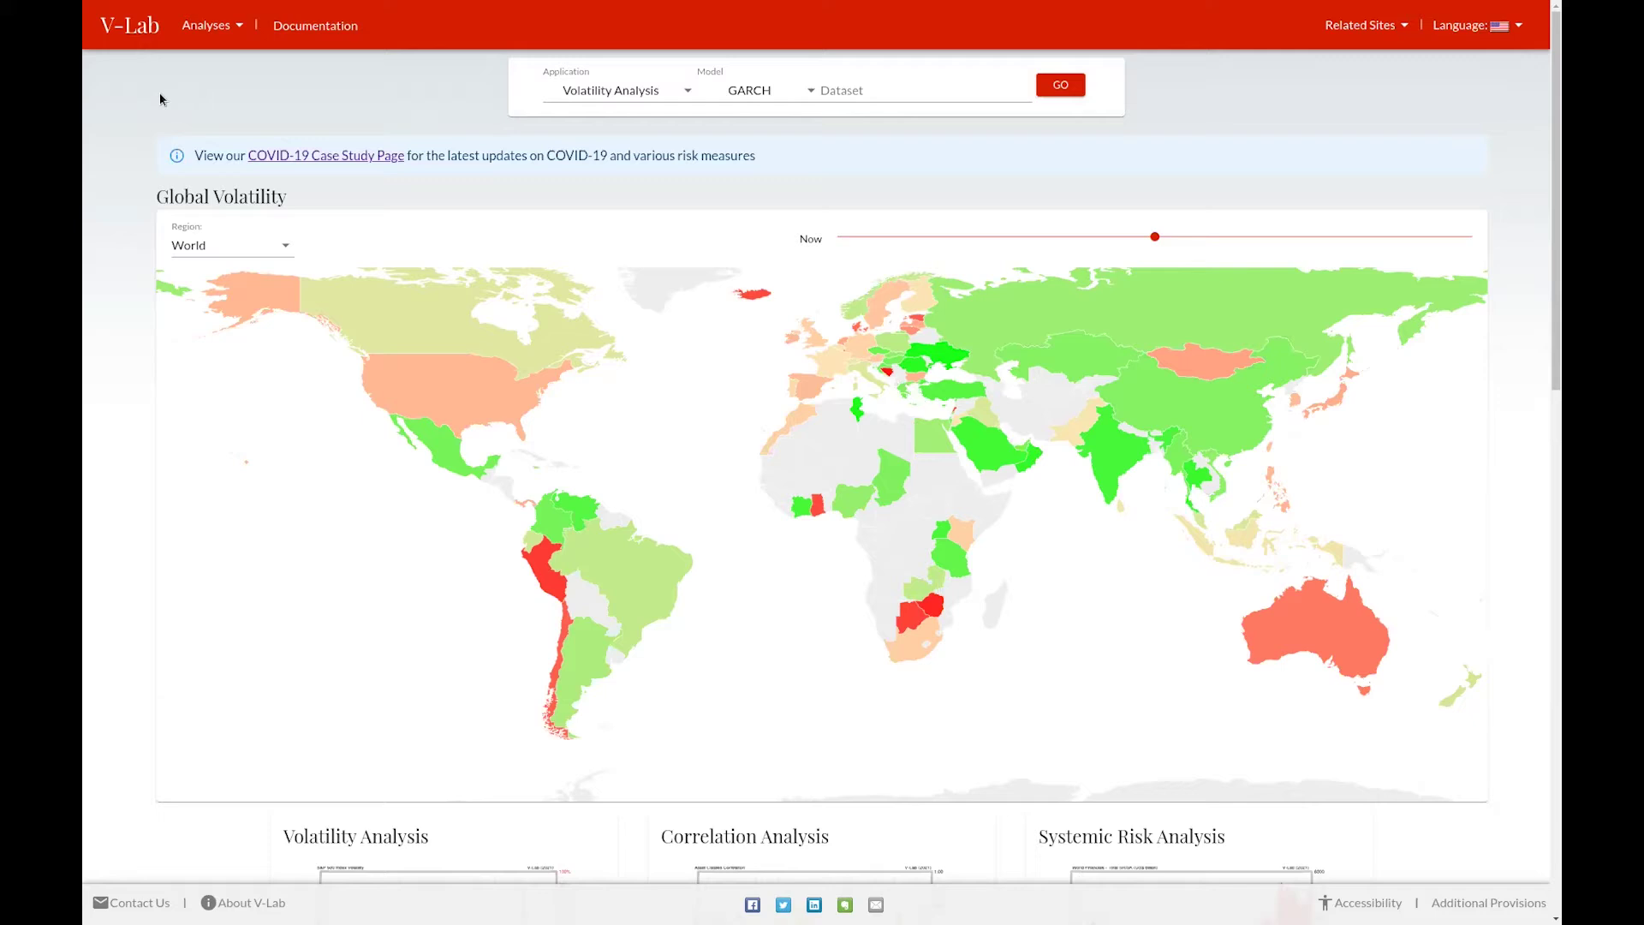
Go to the Liquidity Analysis overview through the Analyses menu
left_click(201, 31)
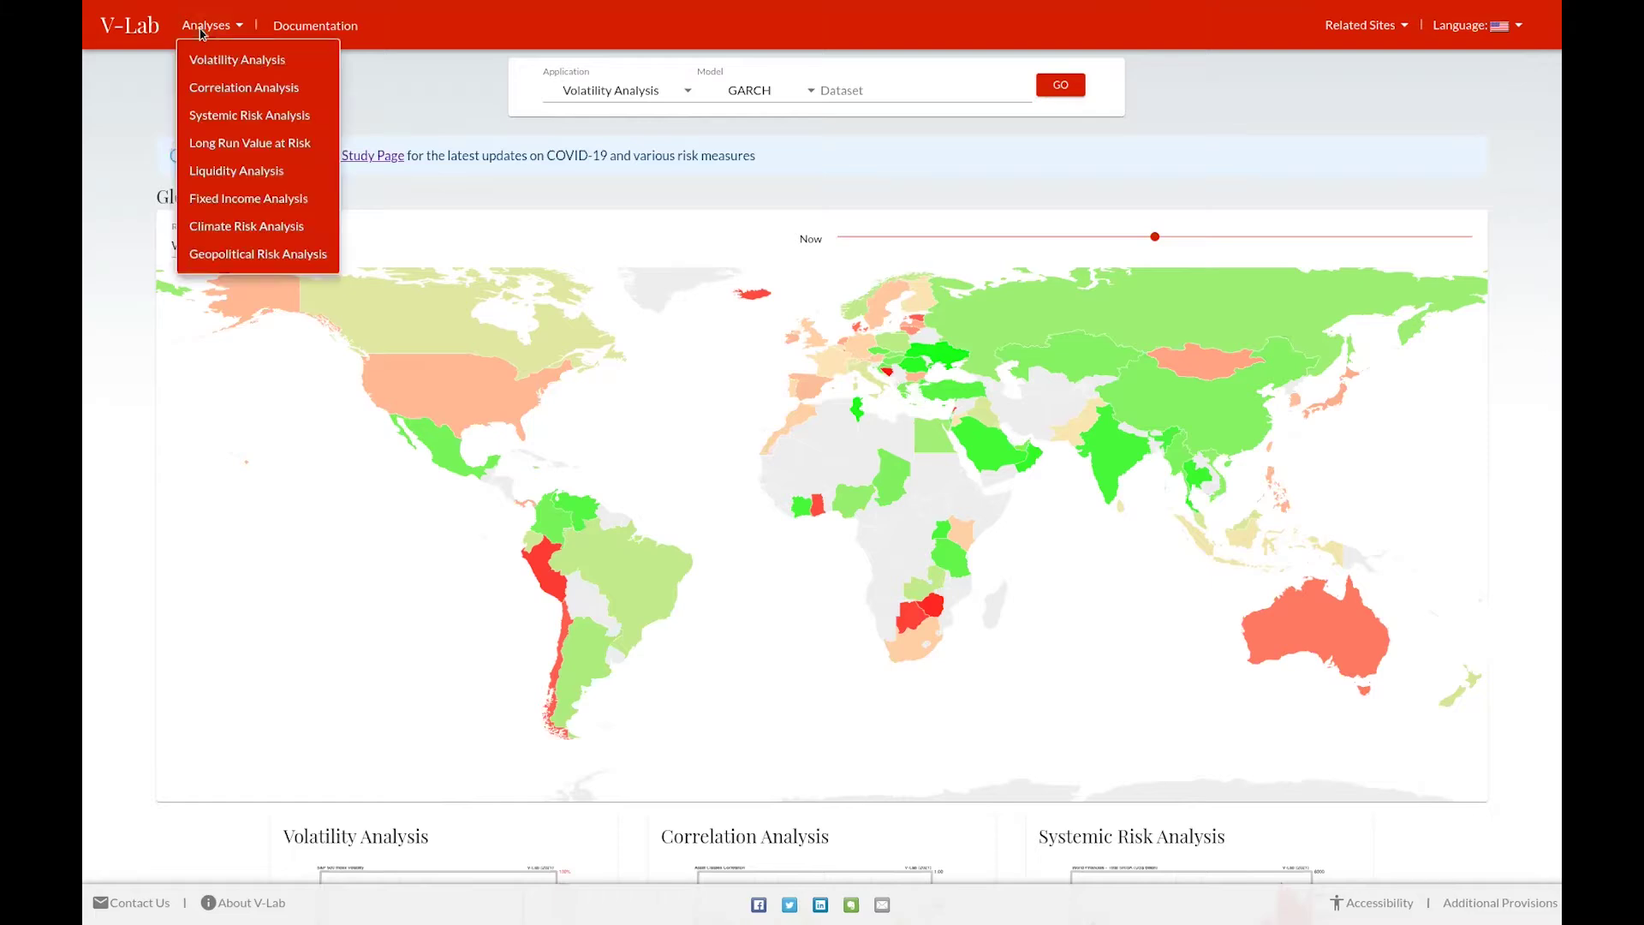
left_click(217, 172)
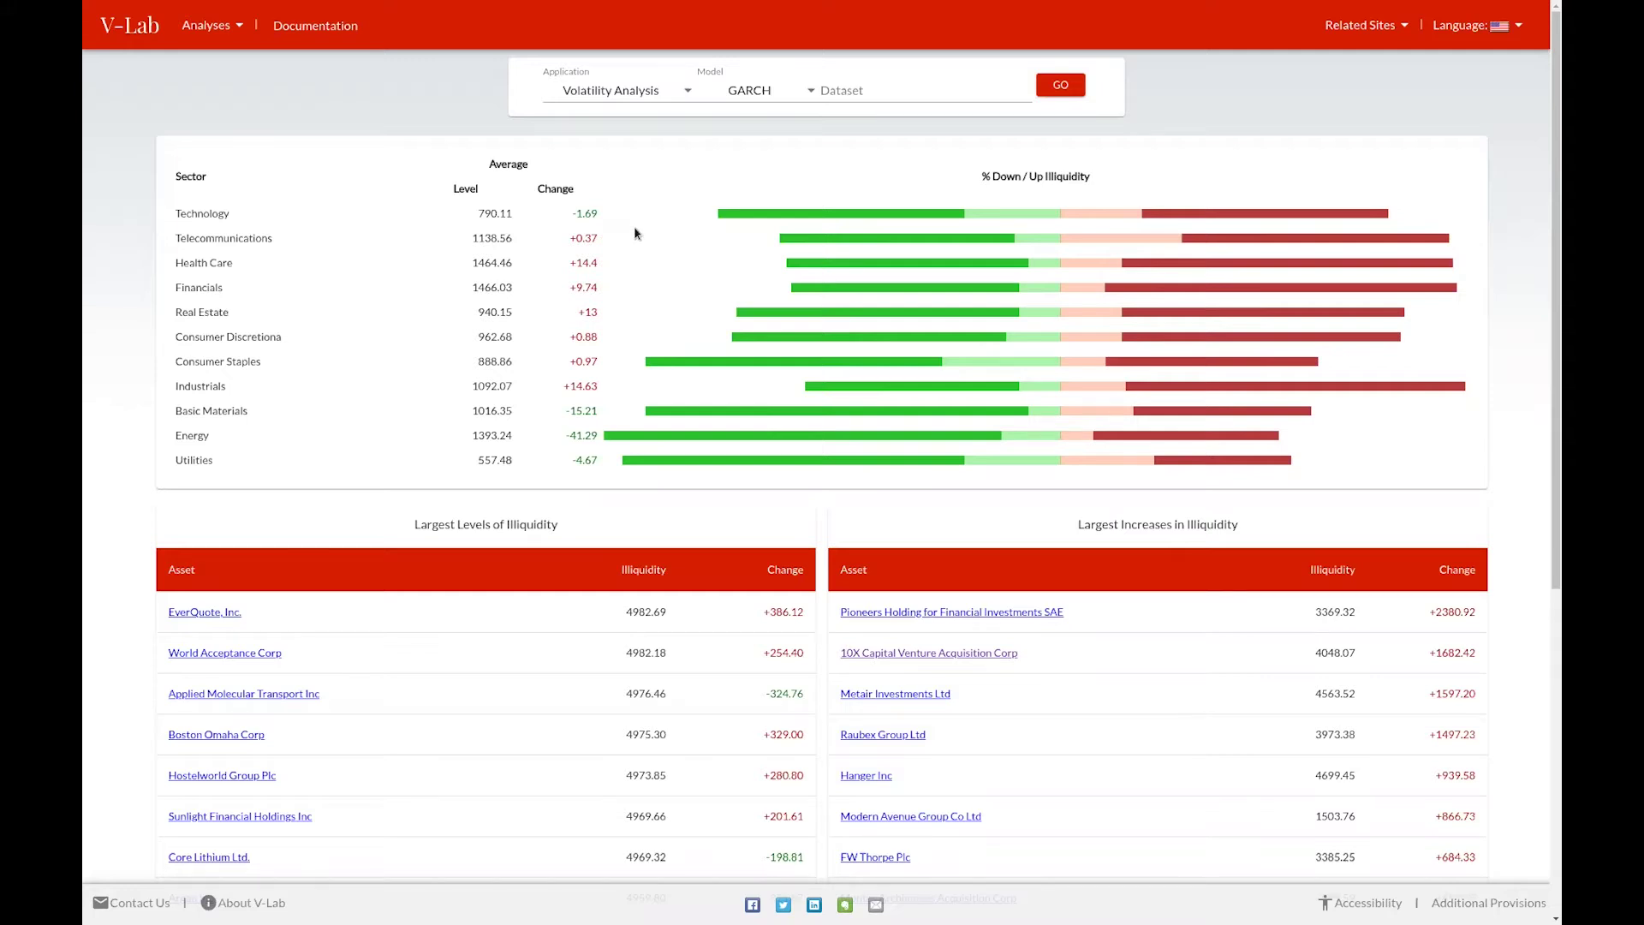
mouse_move(759, 215)
scroll(639, 219, "down", 3)
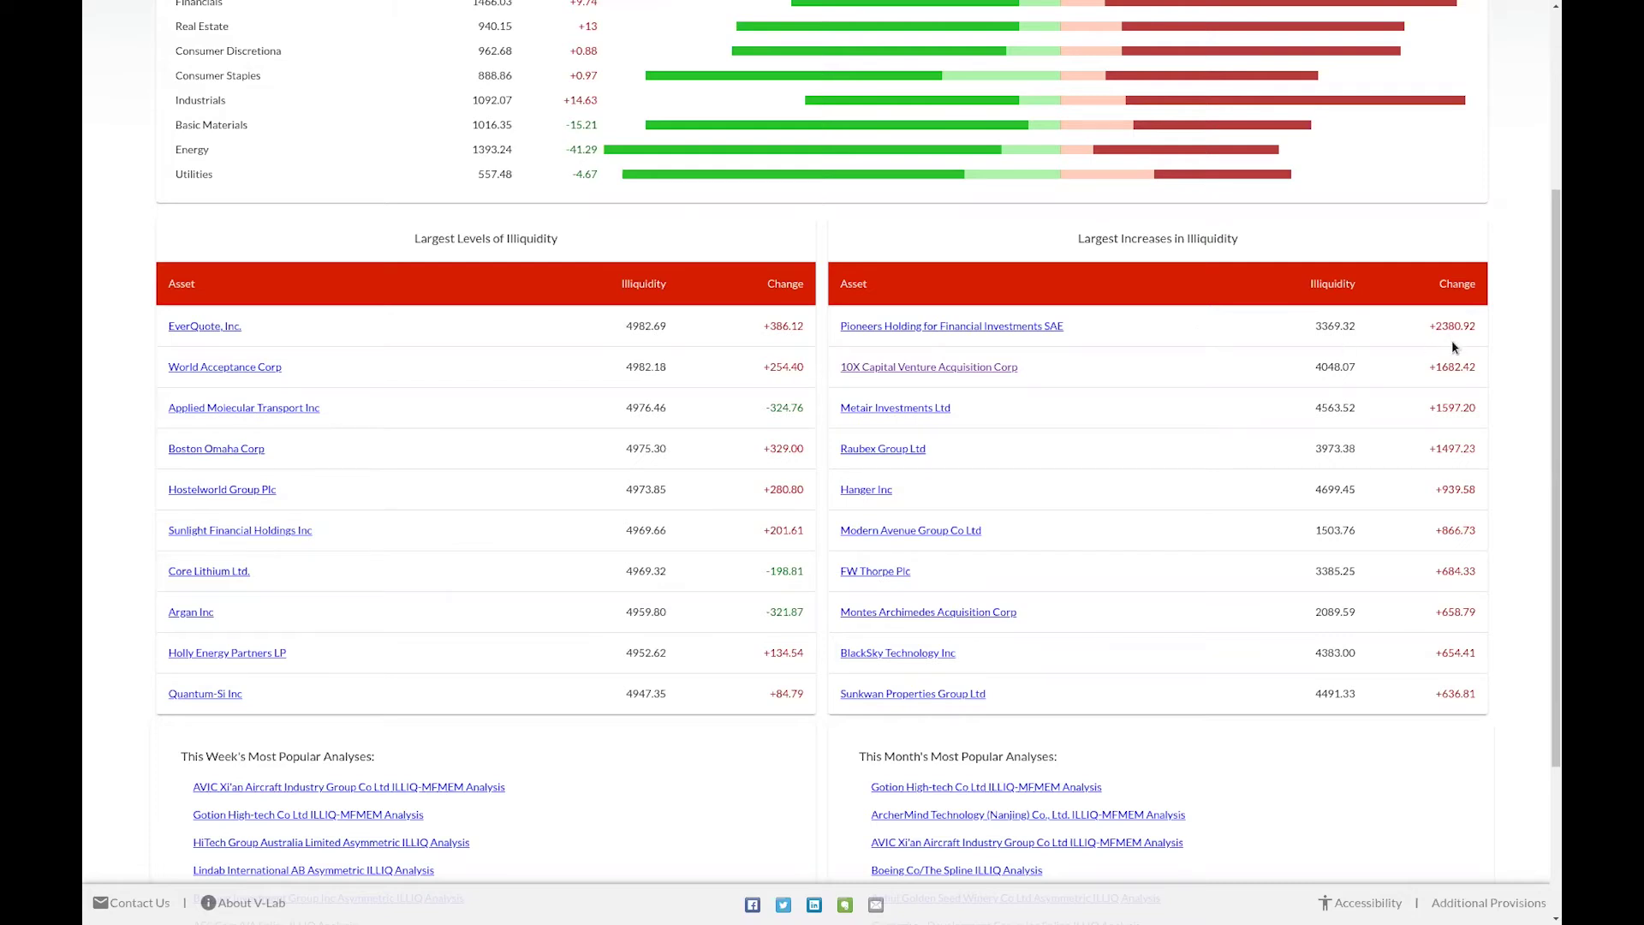
scroll(1452, 348, "down", 3)
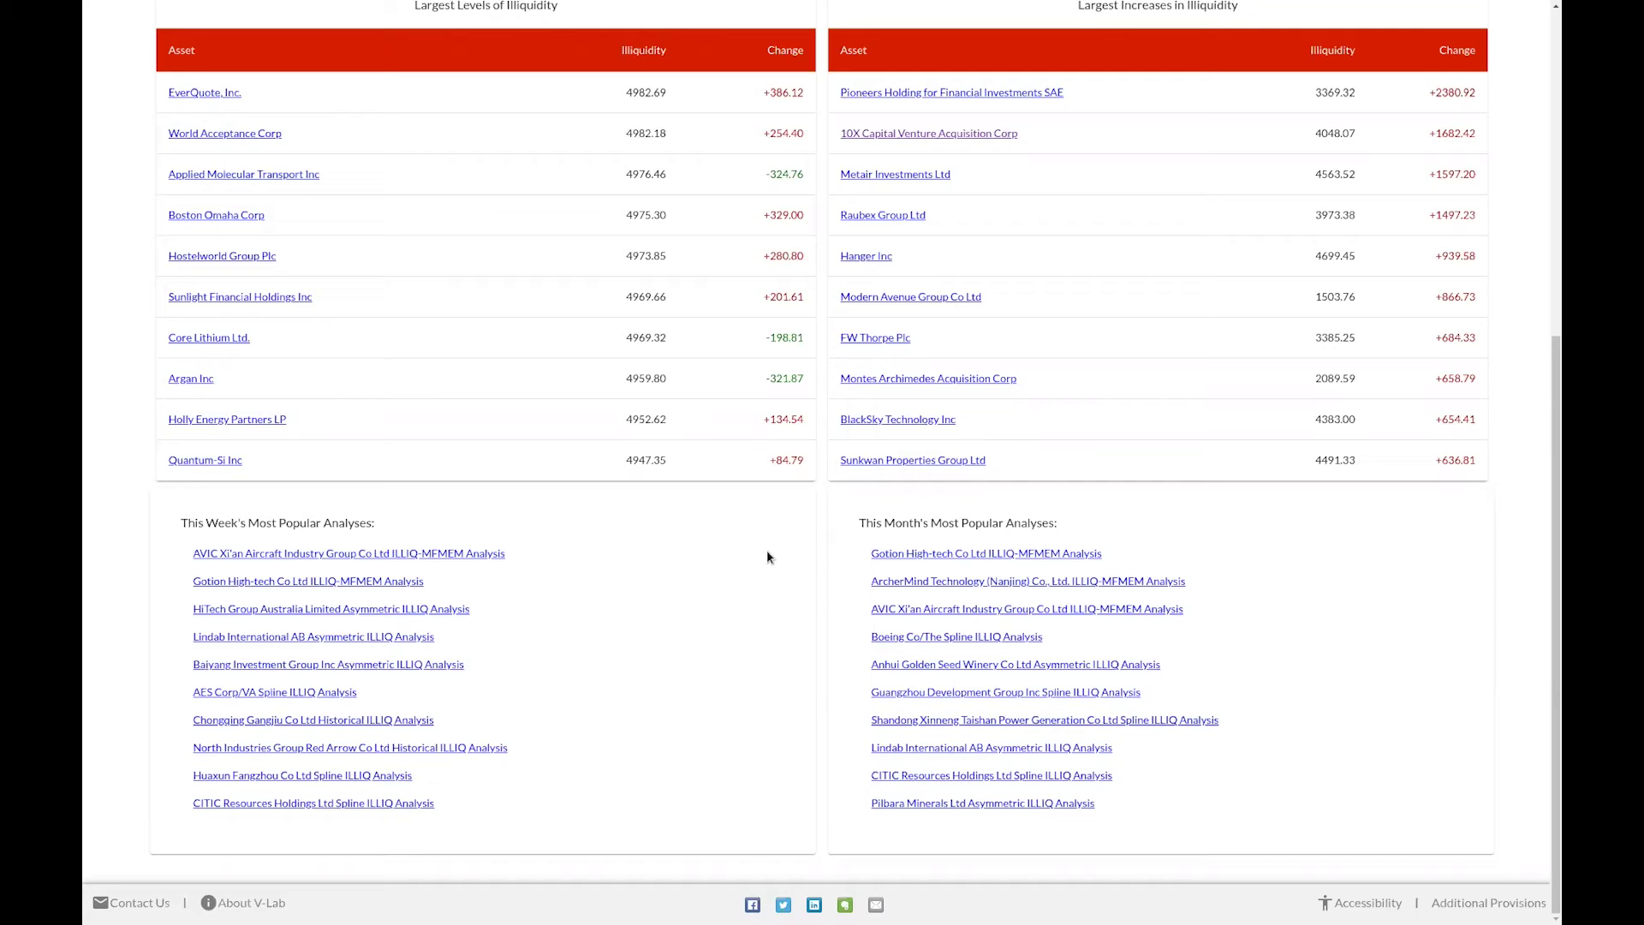
scroll(767, 557, "up", 3)
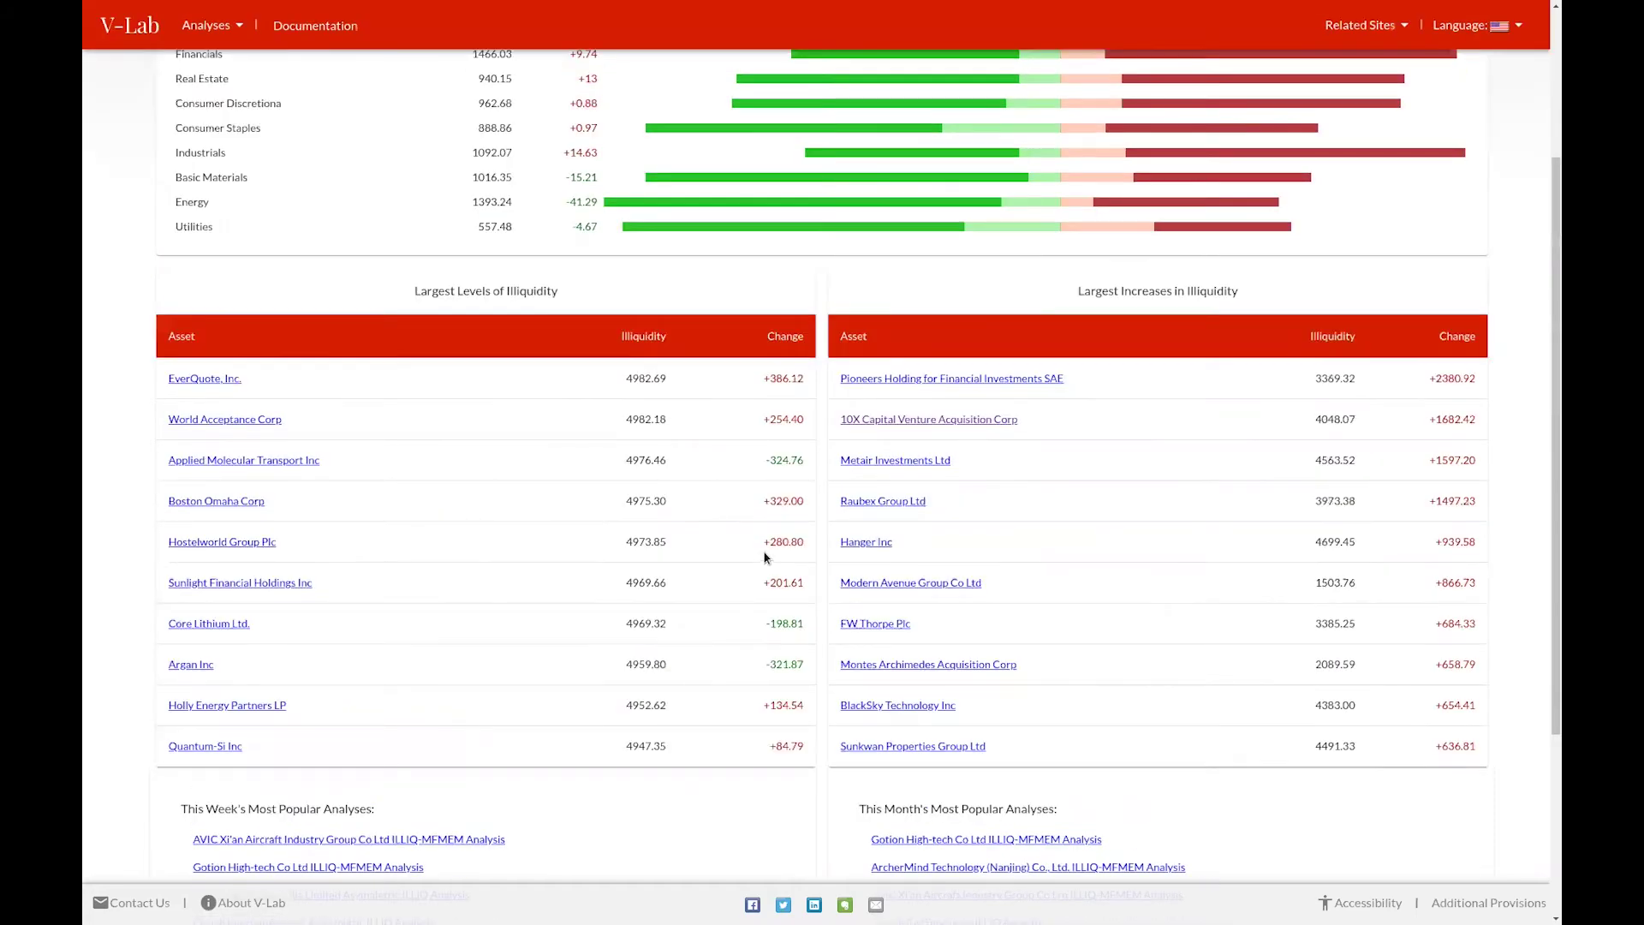
Load the Liquidity Analysis application with model ILLIQ-AMEM and dataset IBM:US
scroll(763, 558, "up", 3)
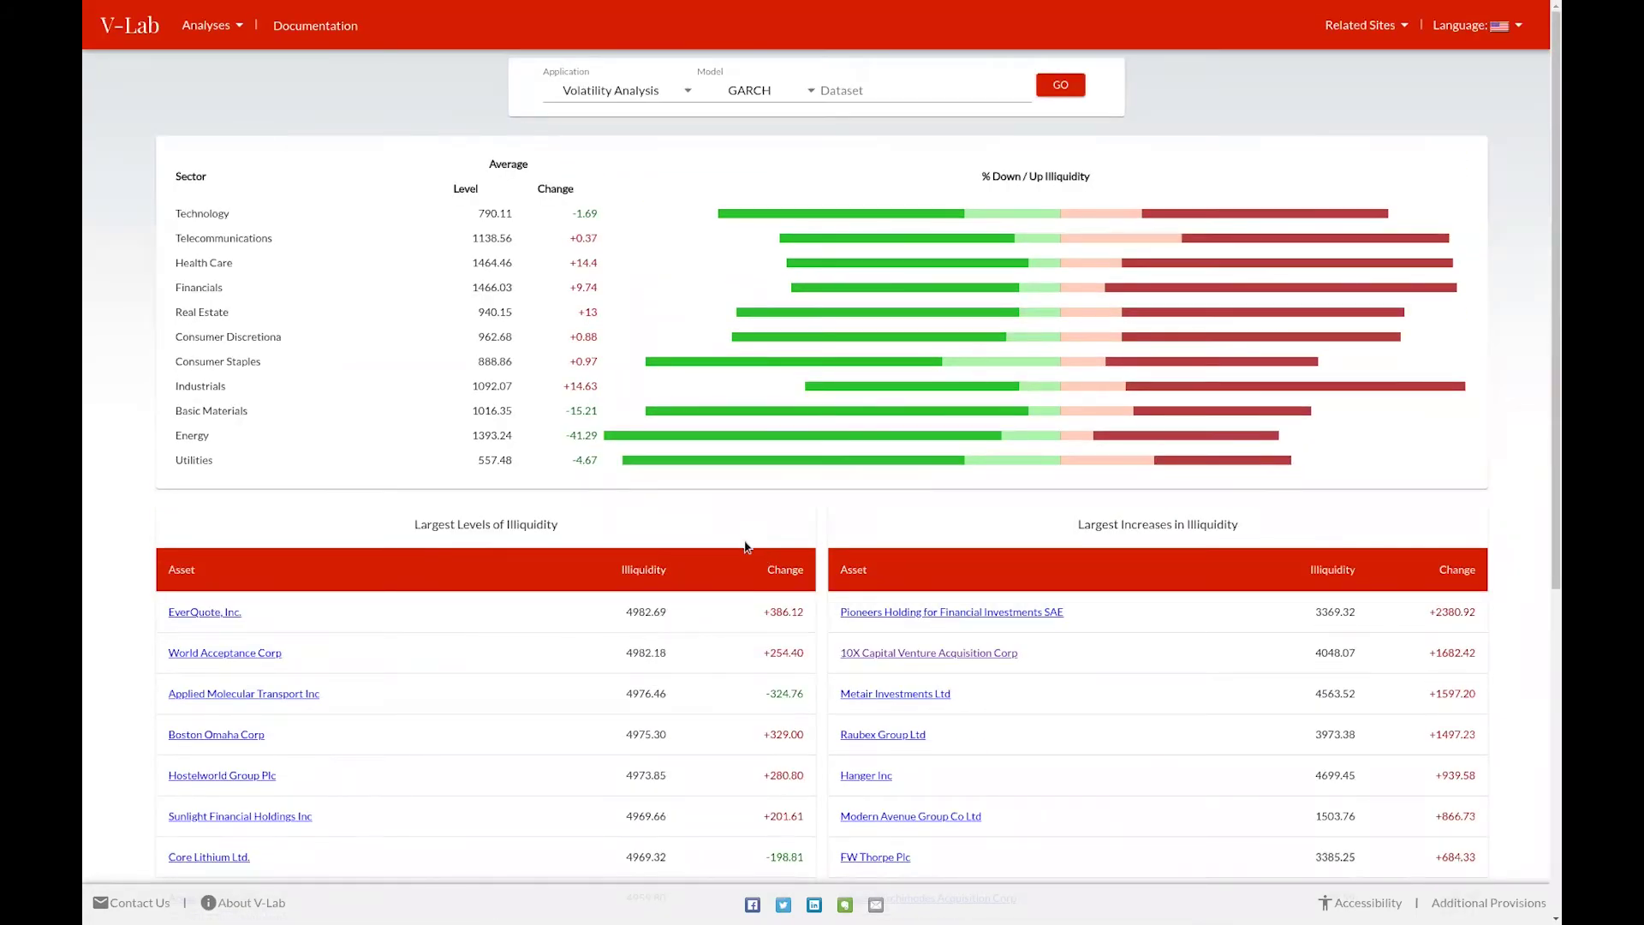
left_click(602, 97)
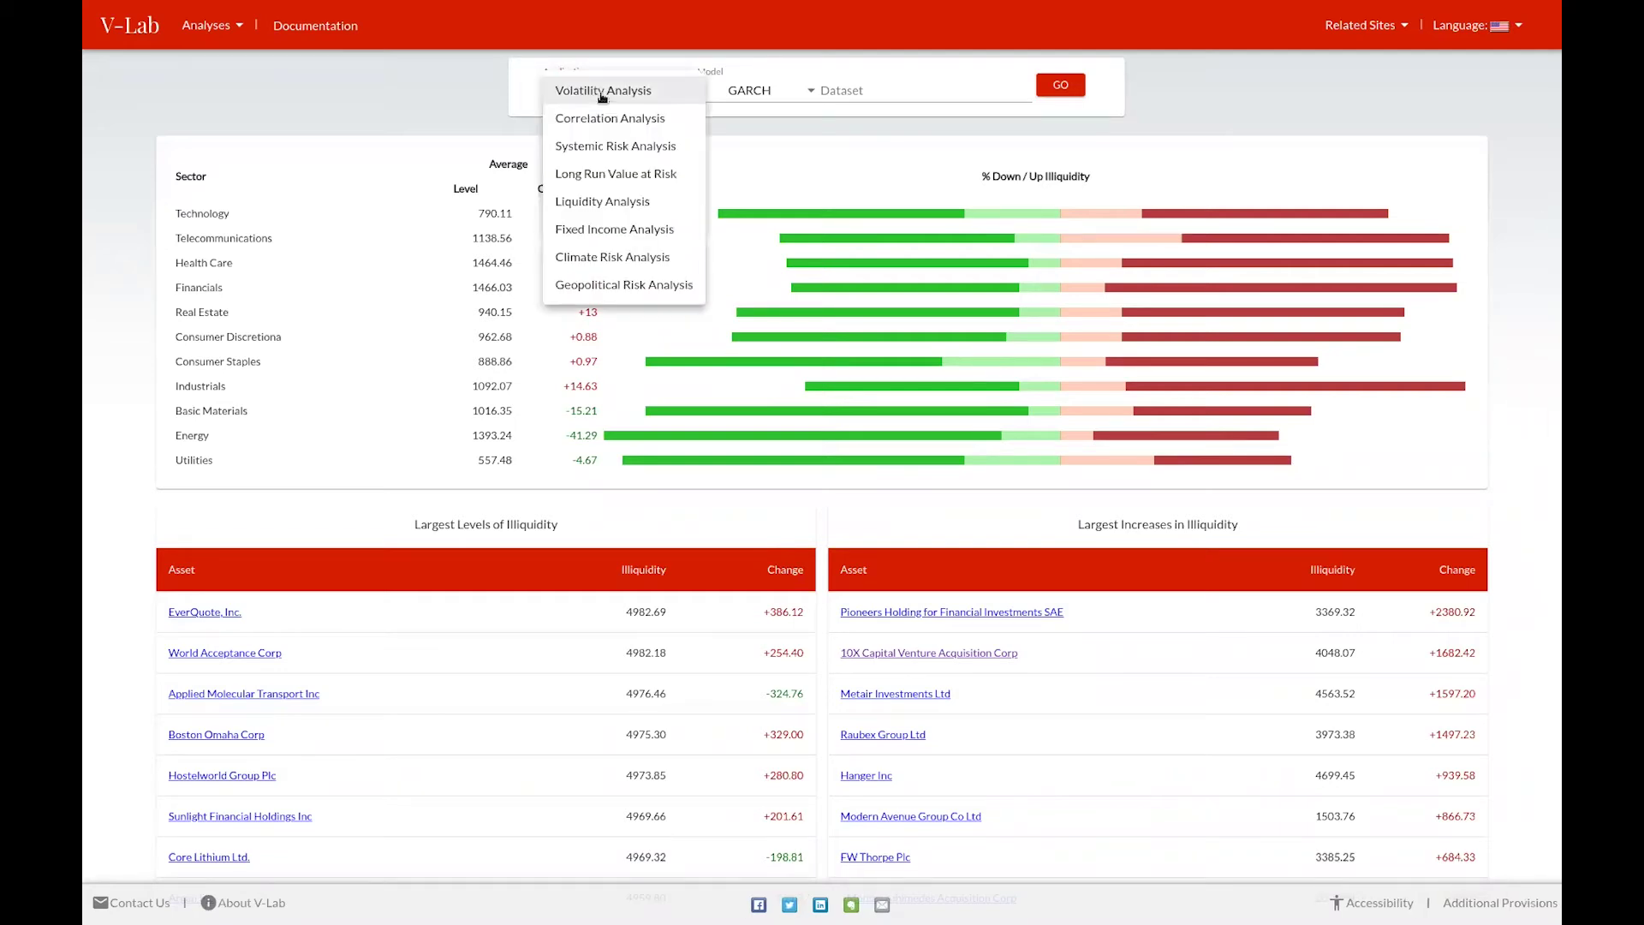
left_click(602, 203)
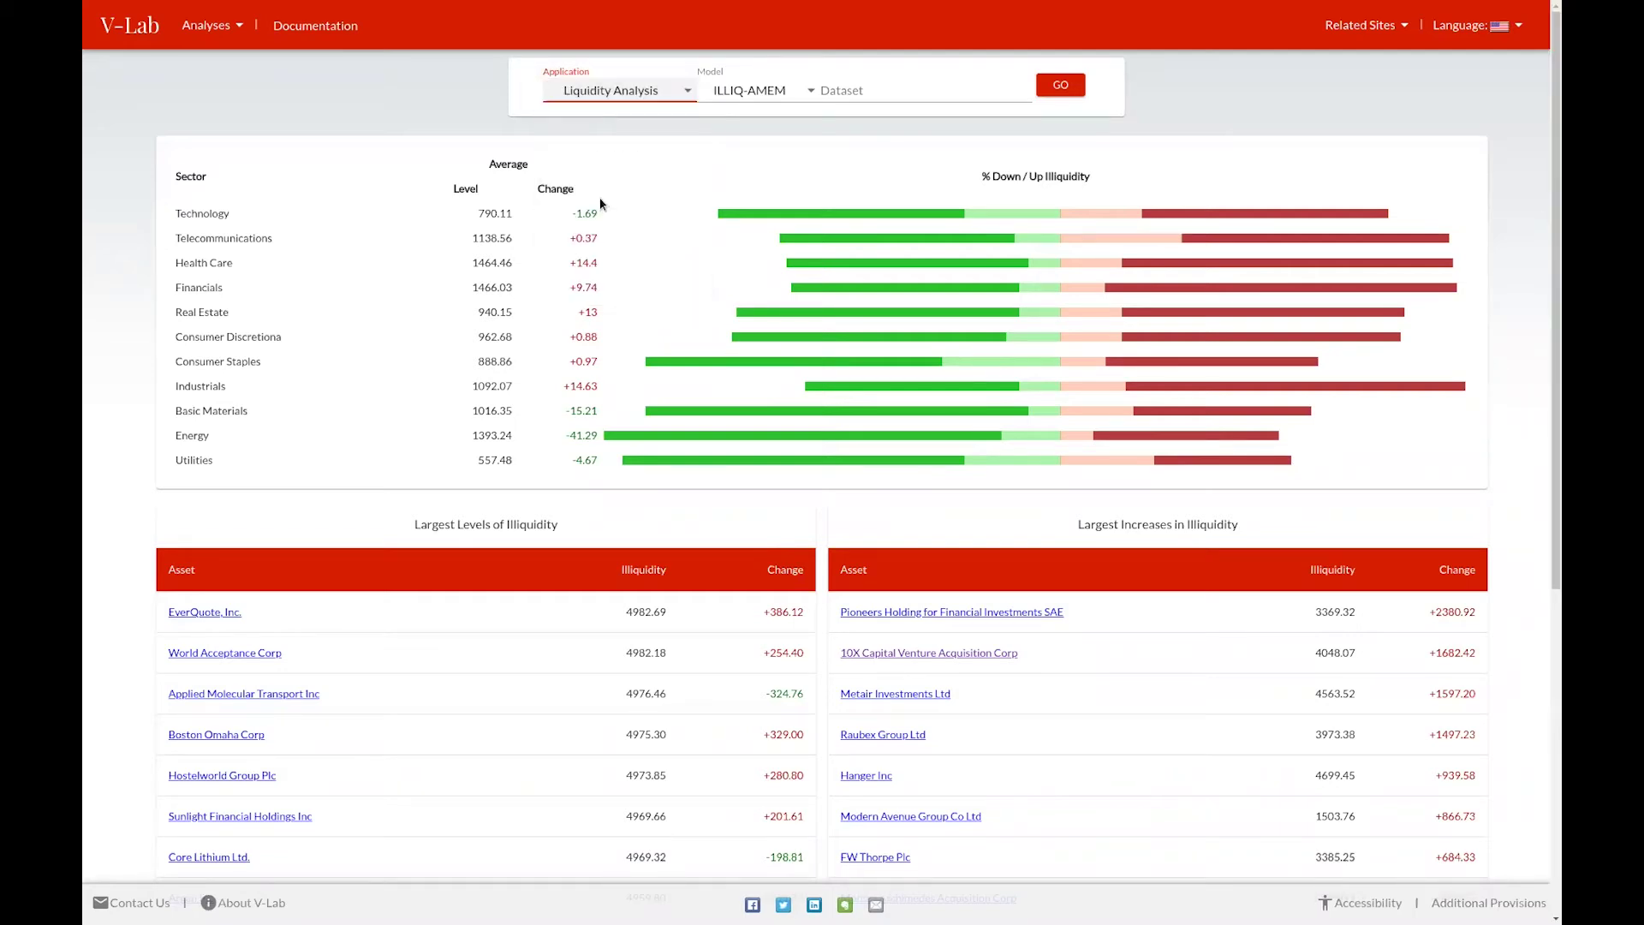
left_click(726, 90)
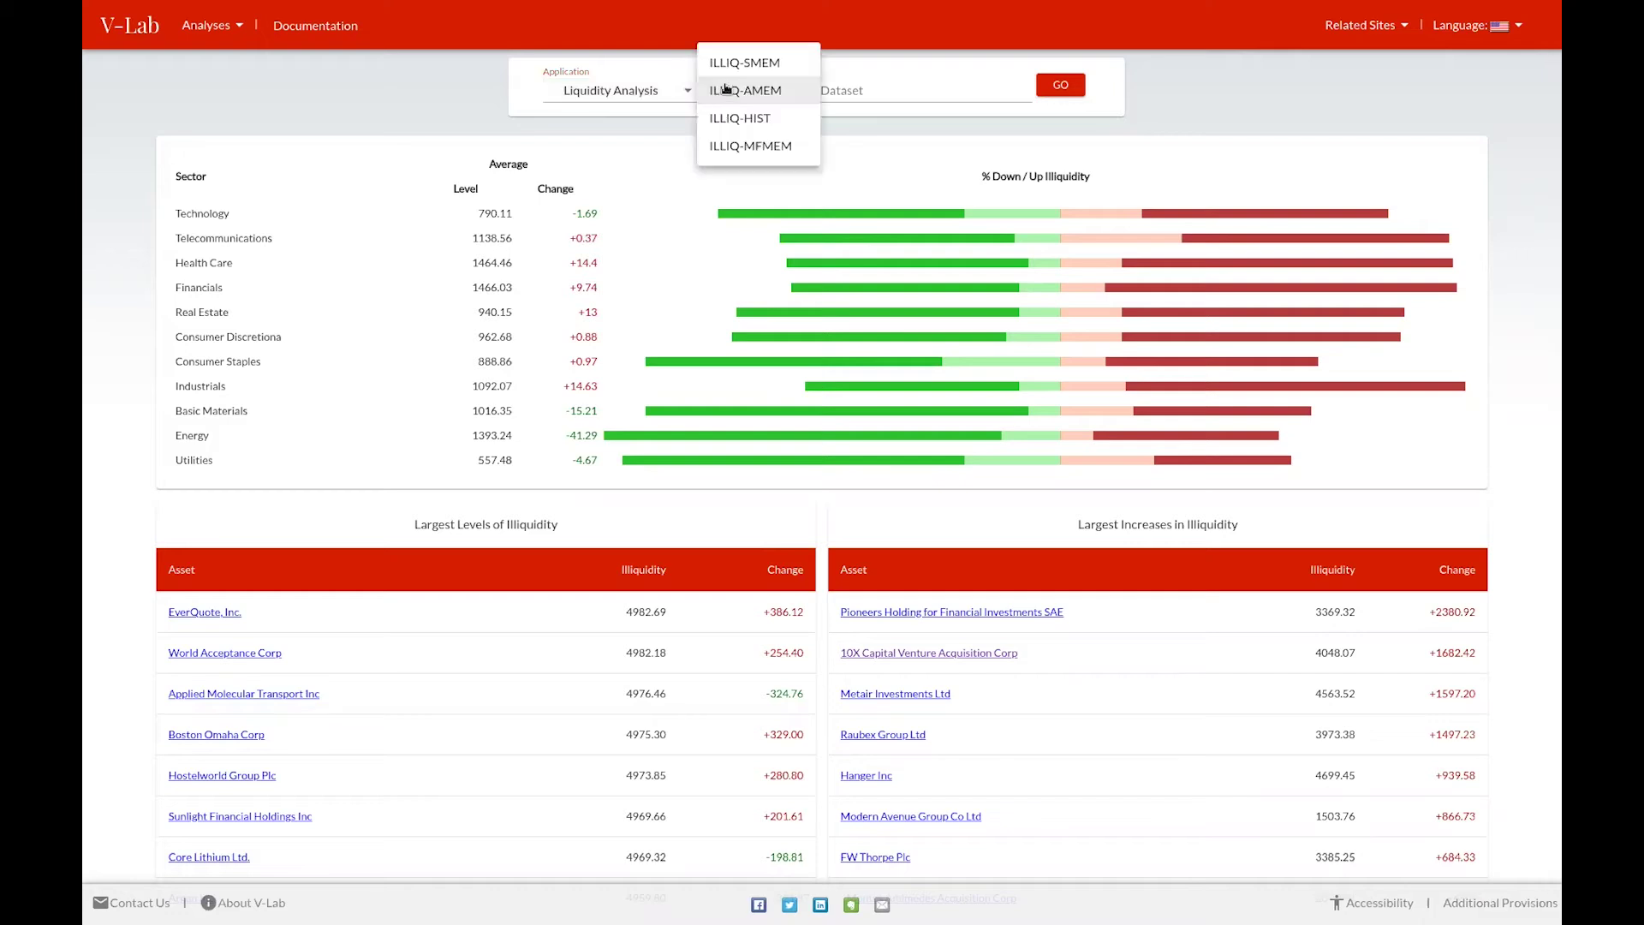
left_click(726, 90)
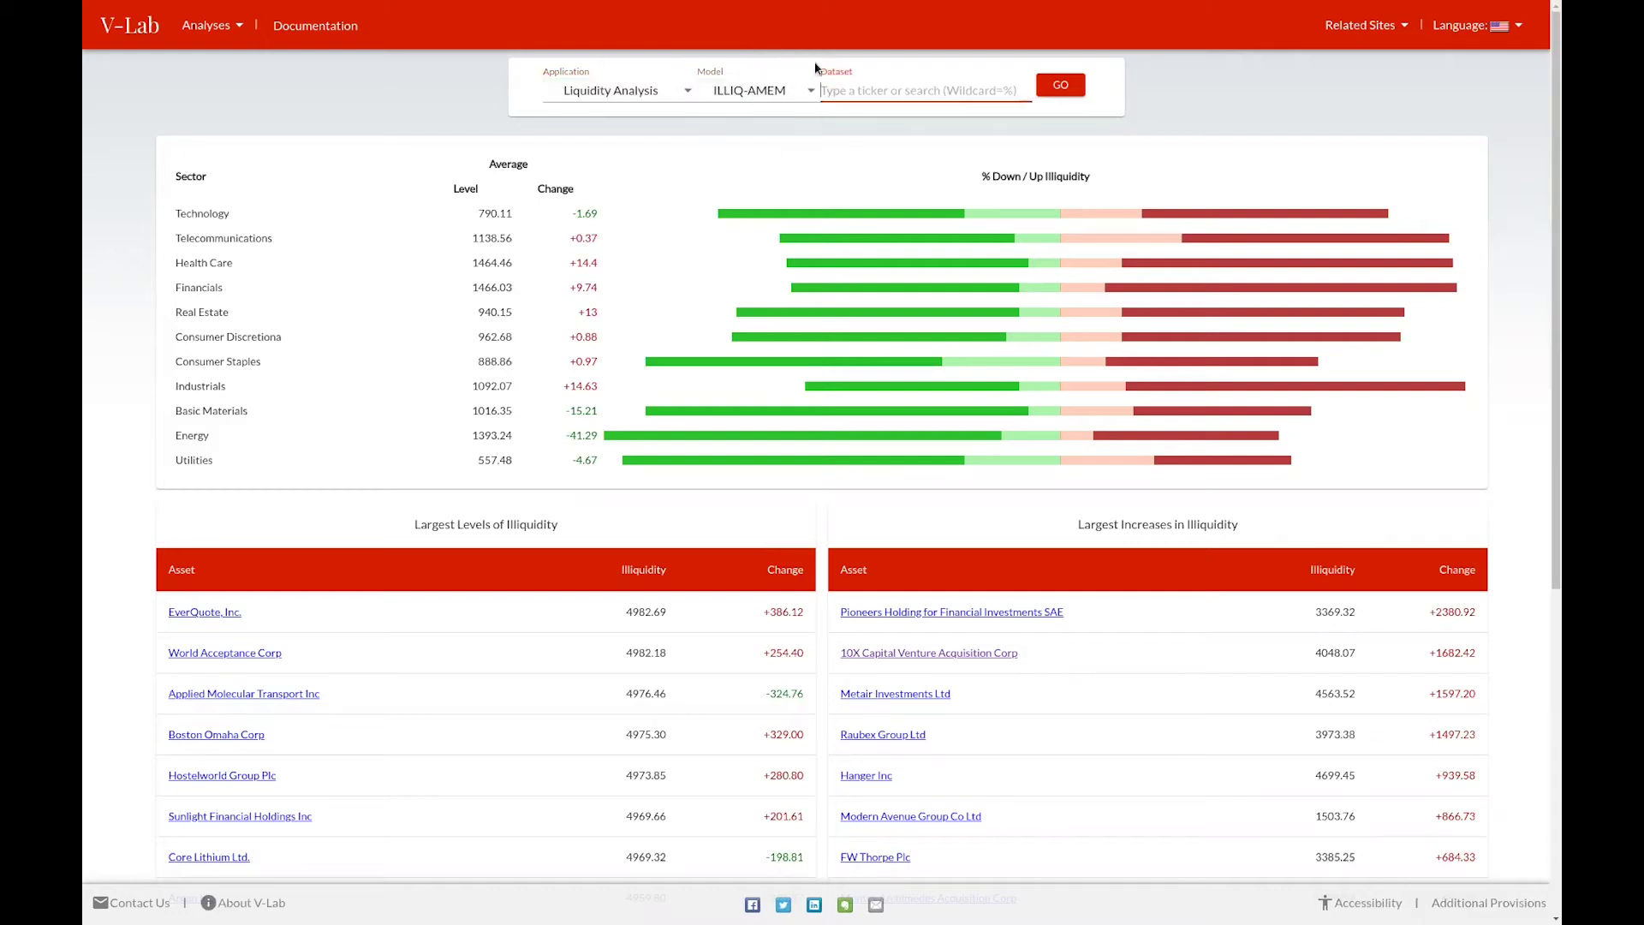
type("IBM")
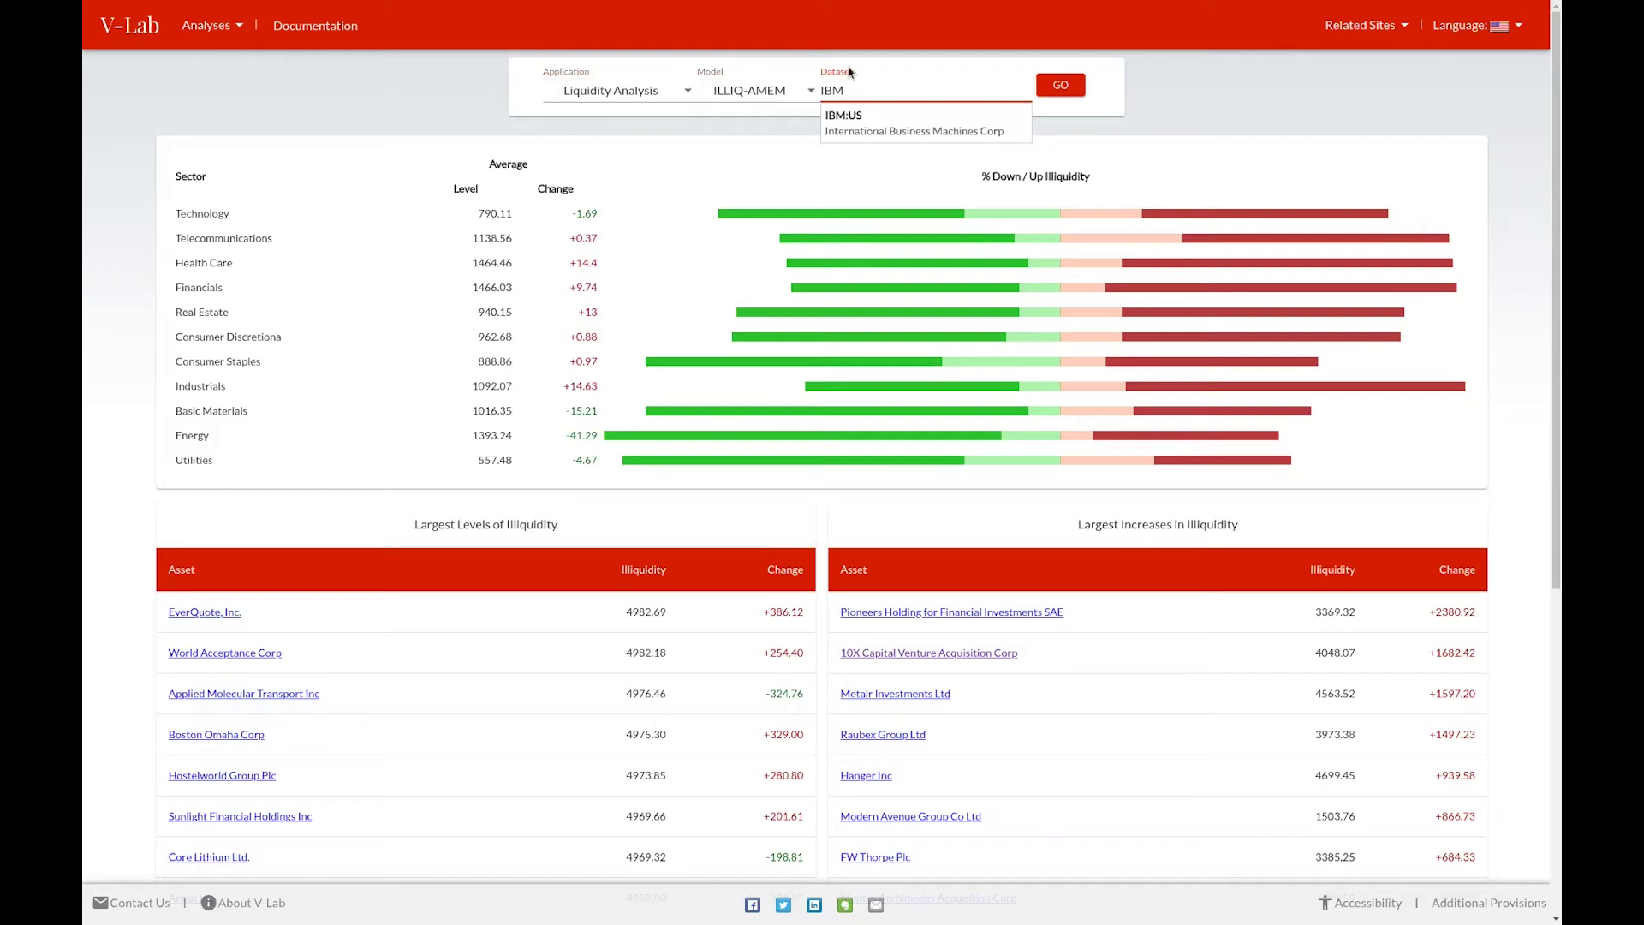
left_click(885, 129)
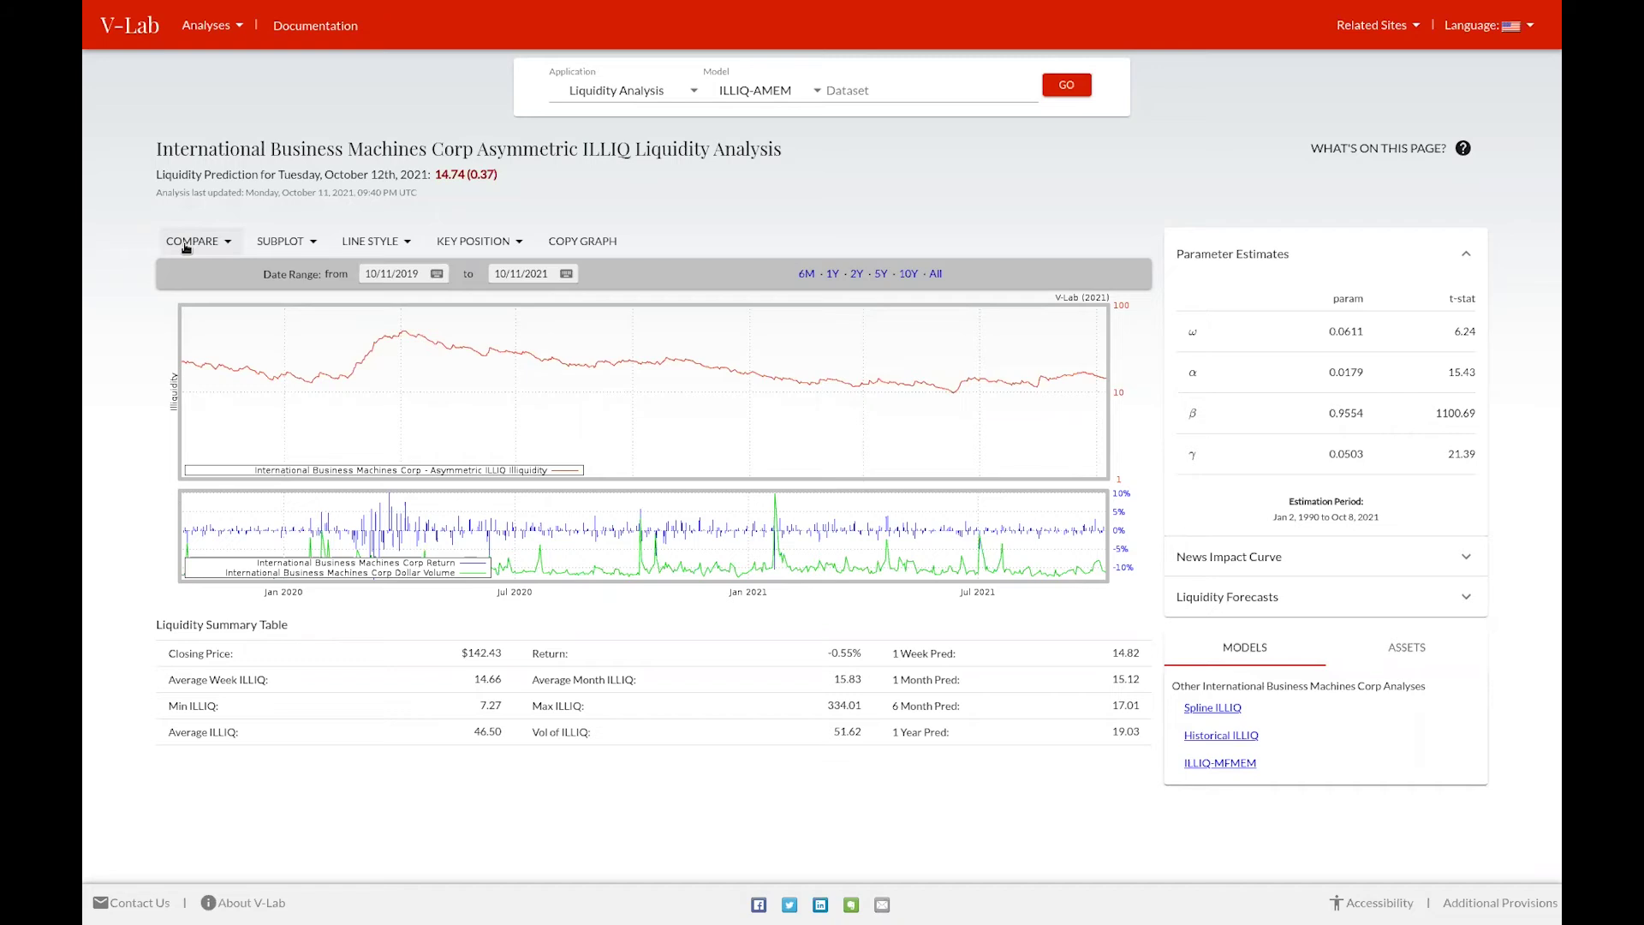
left_click(185, 244)
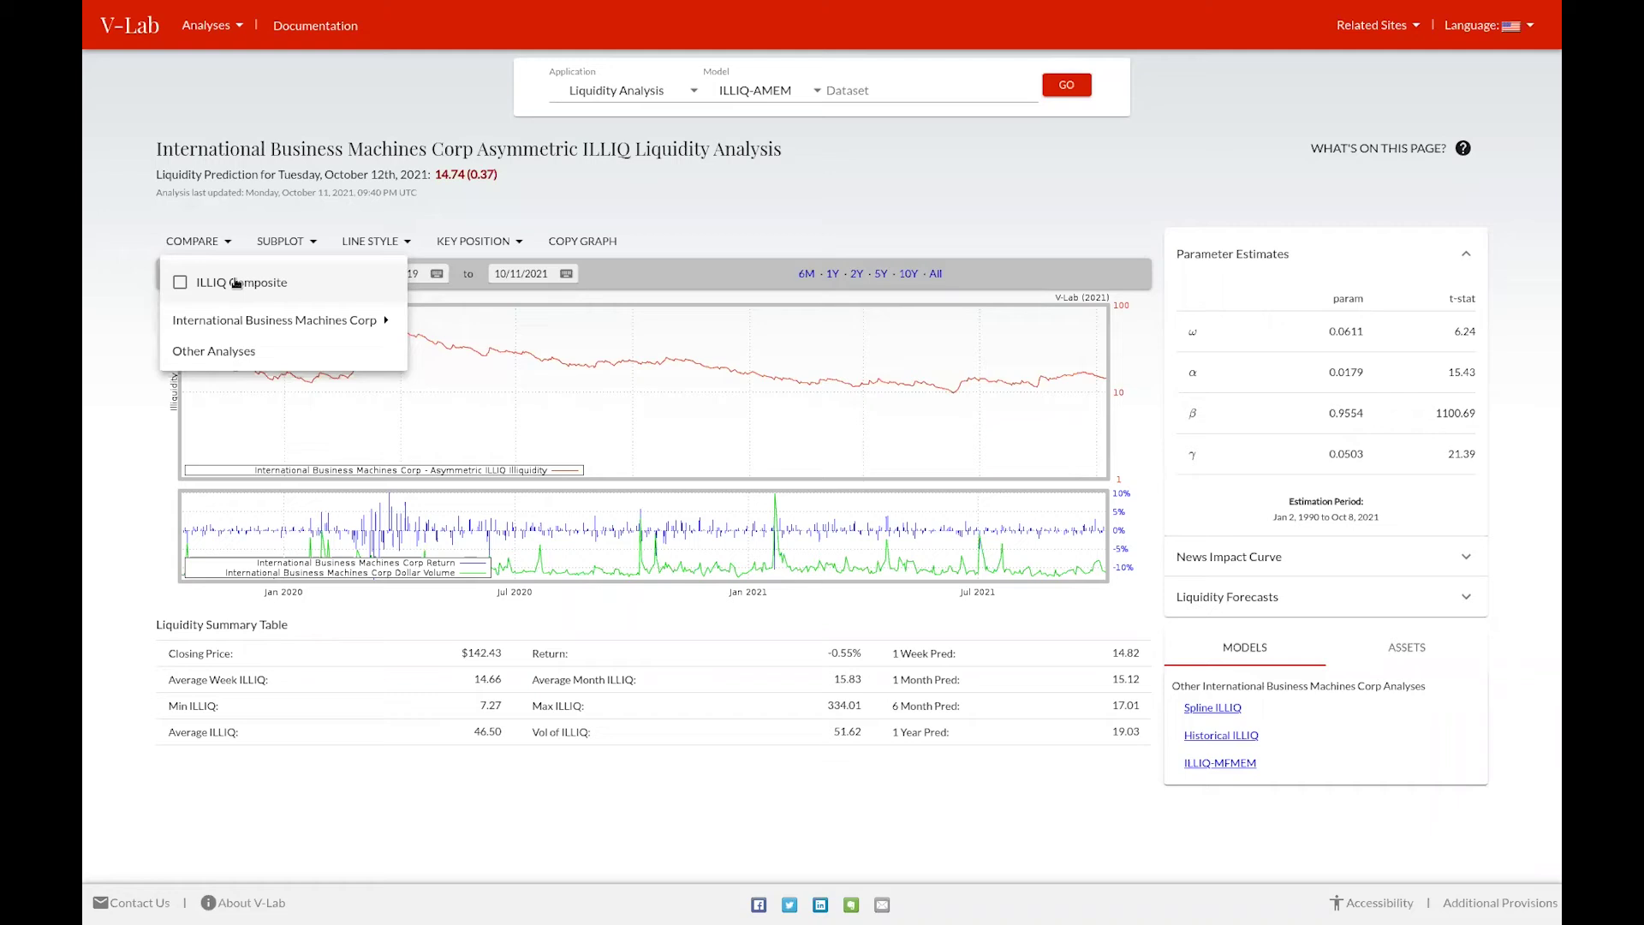
left_click(282, 322)
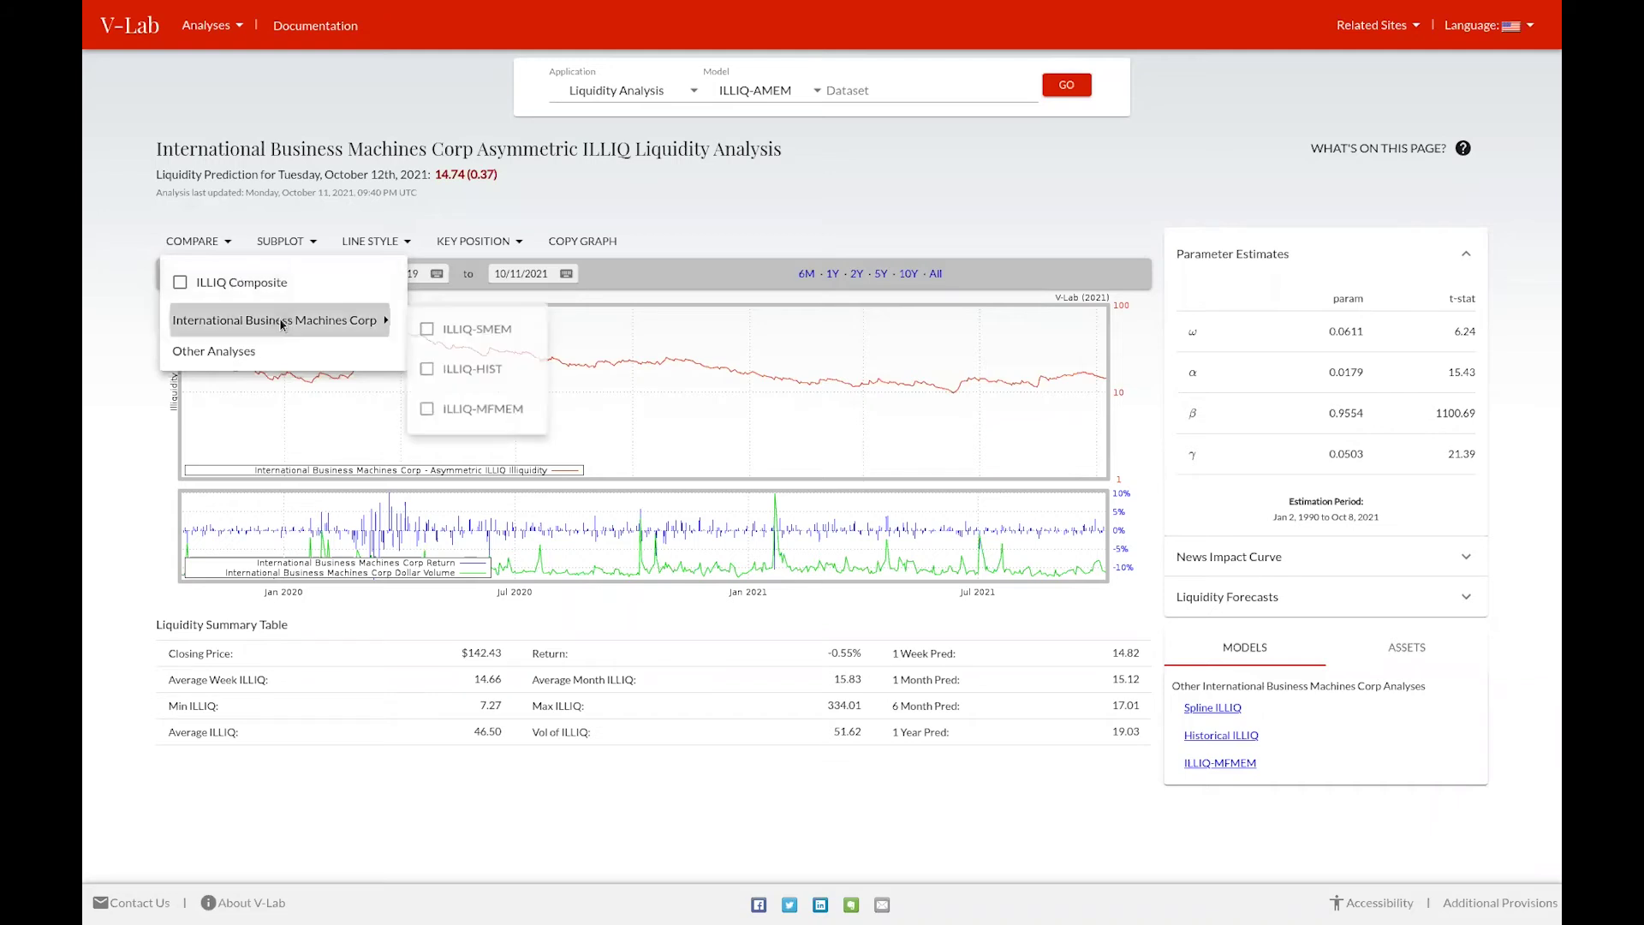
left_click(427, 332)
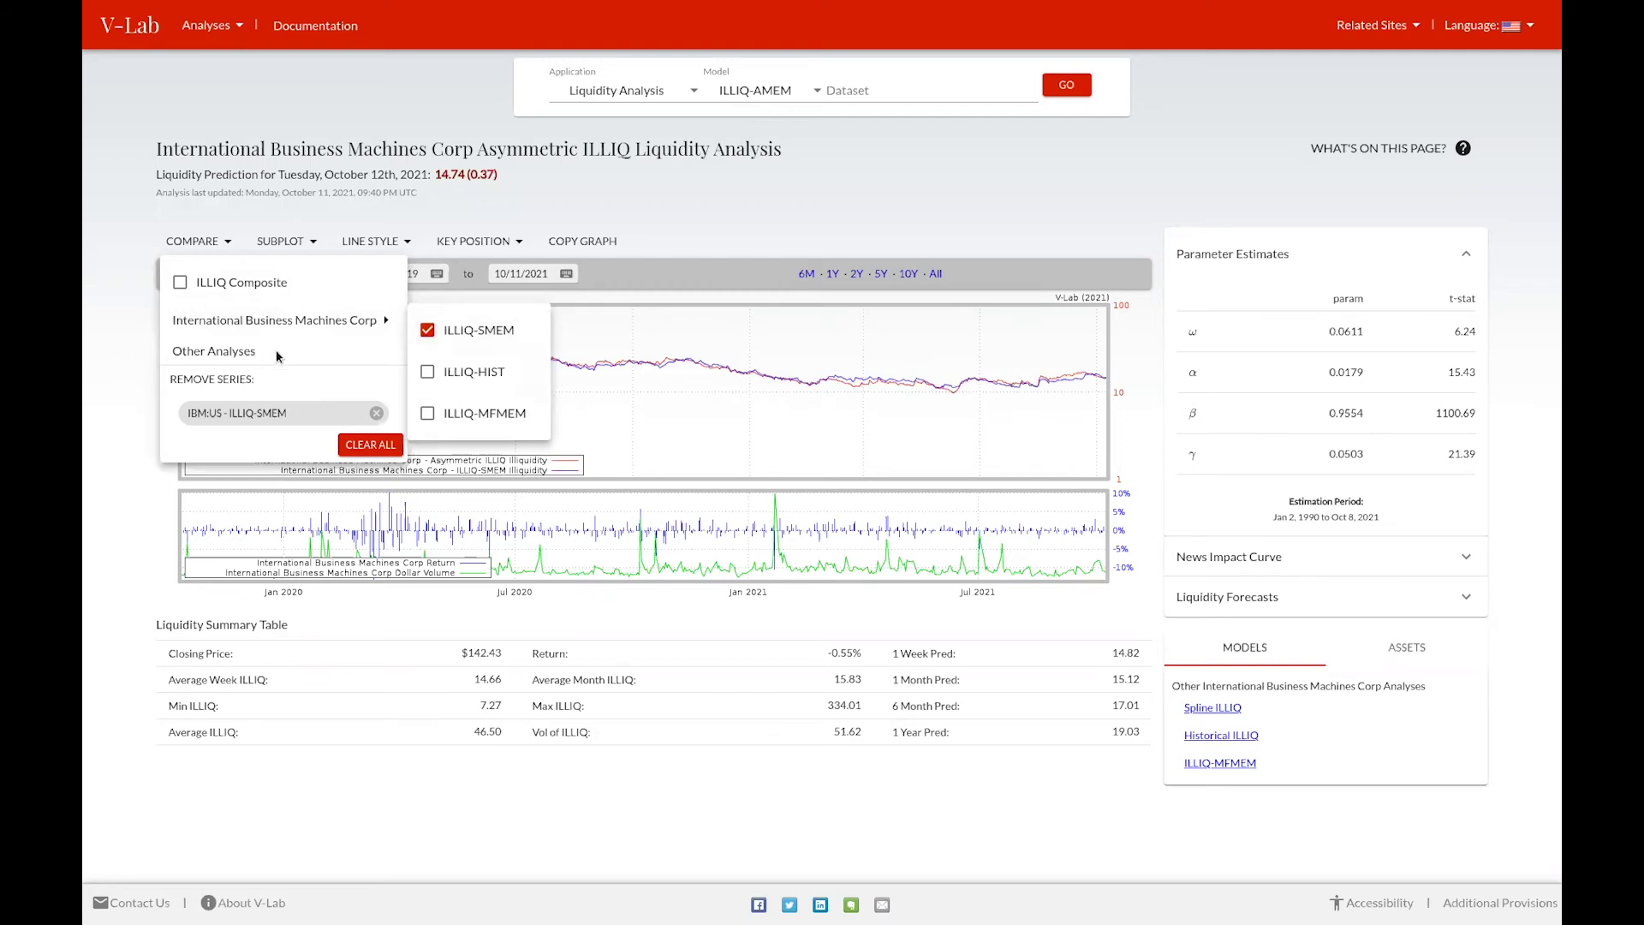
left_click(277, 353)
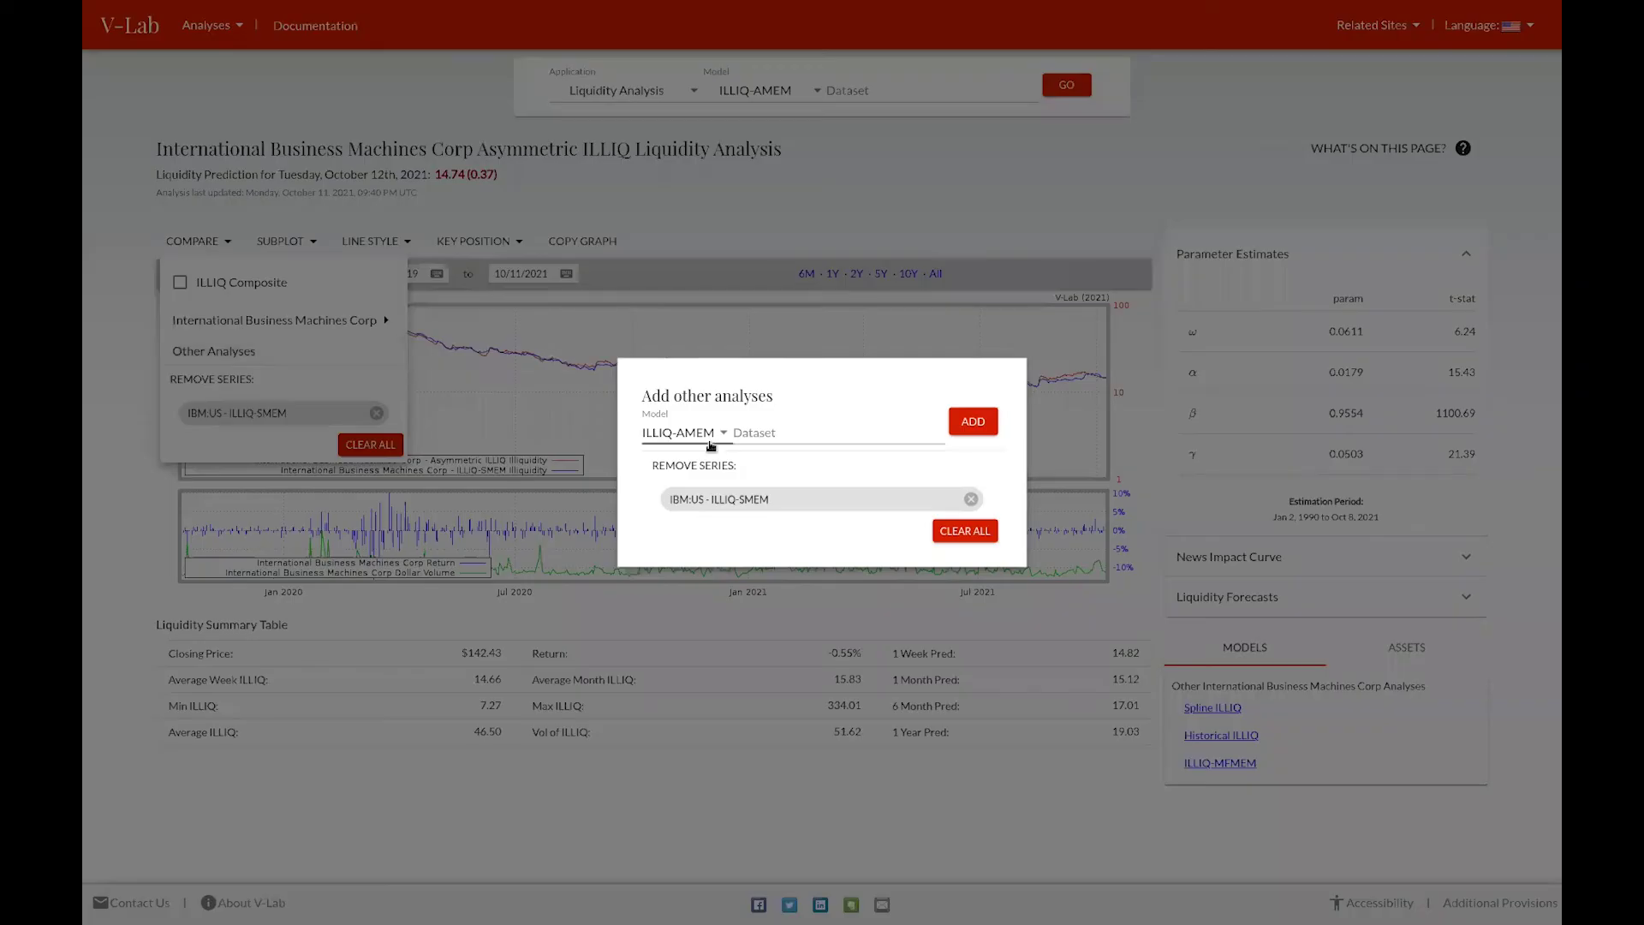
left_click(752, 434)
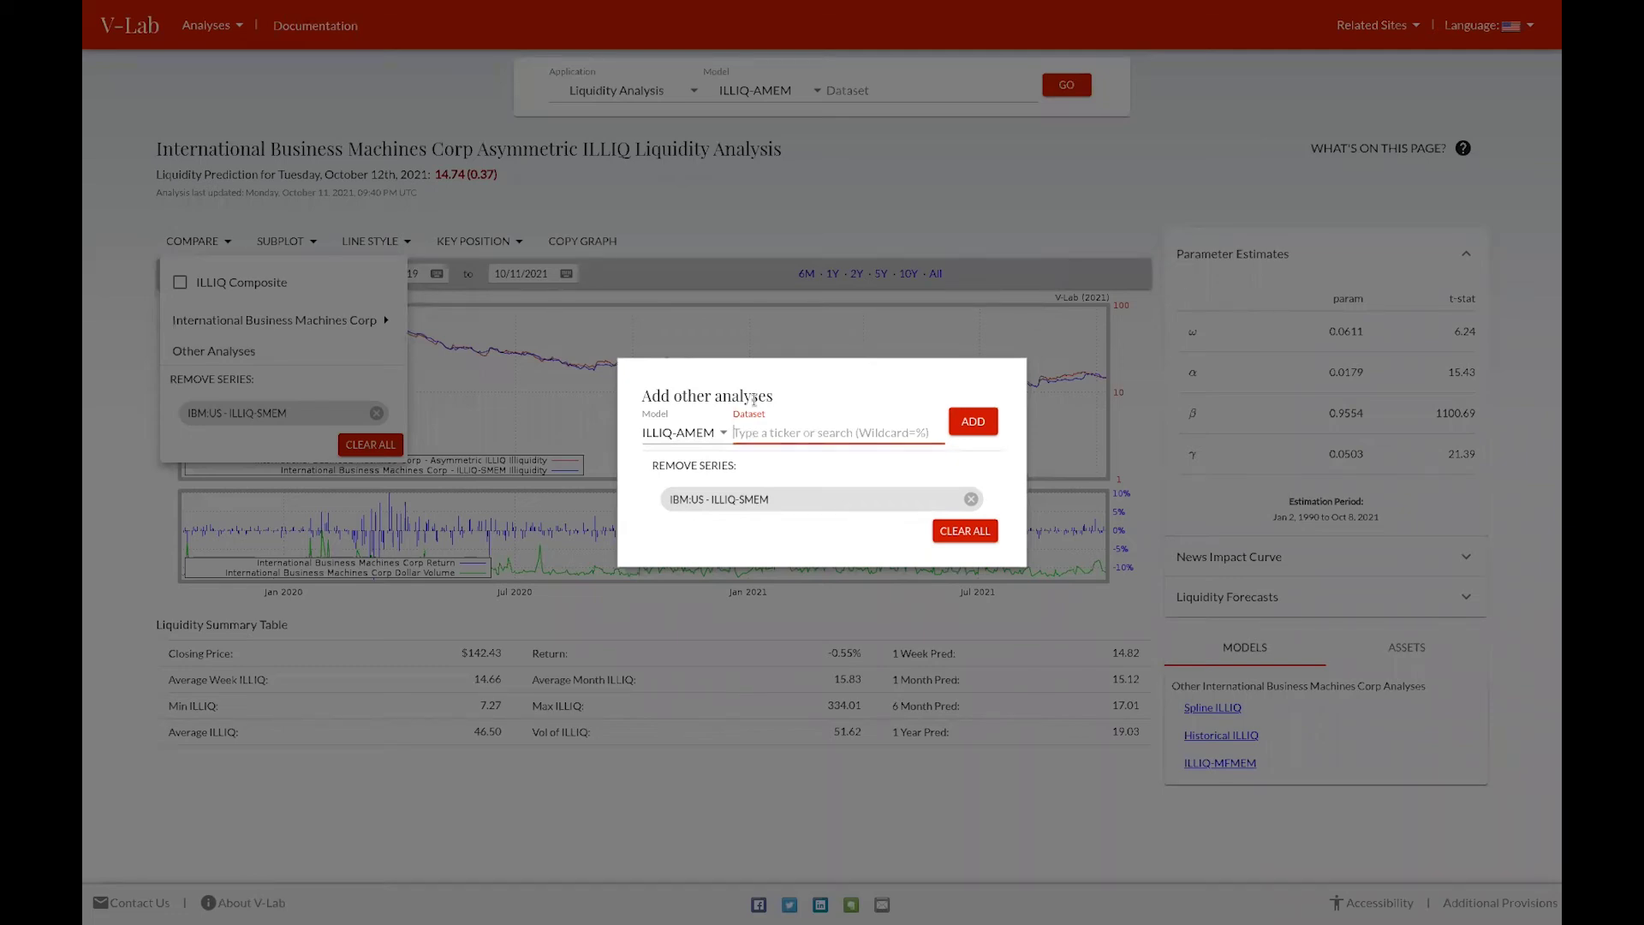
type("MSFT")
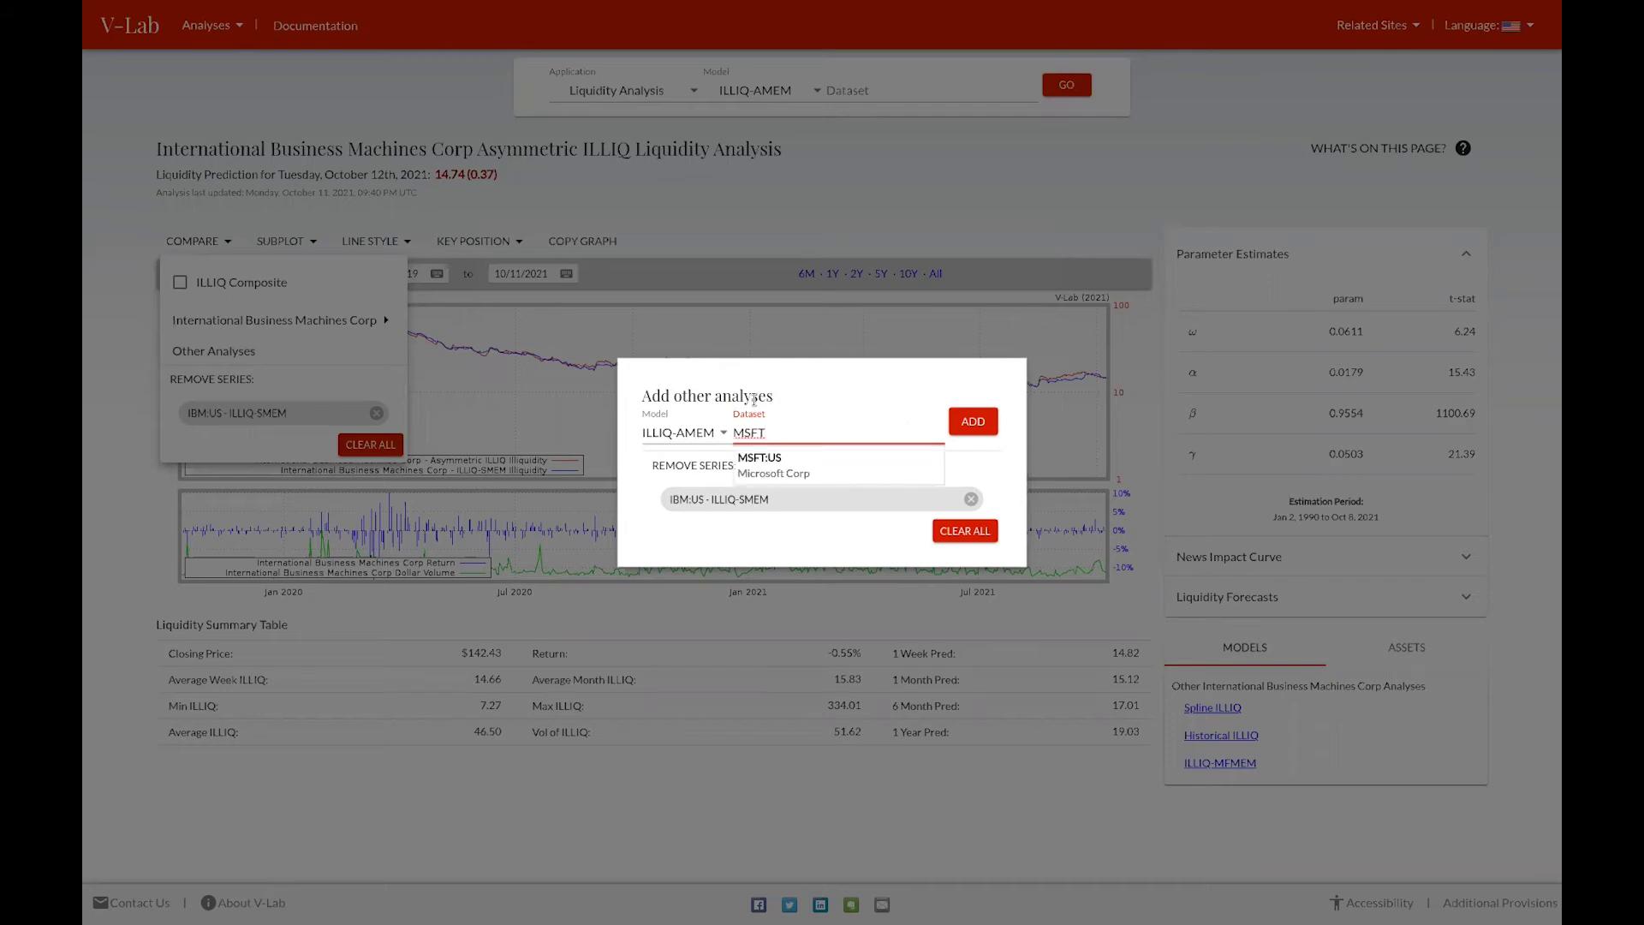
left_click(800, 466)
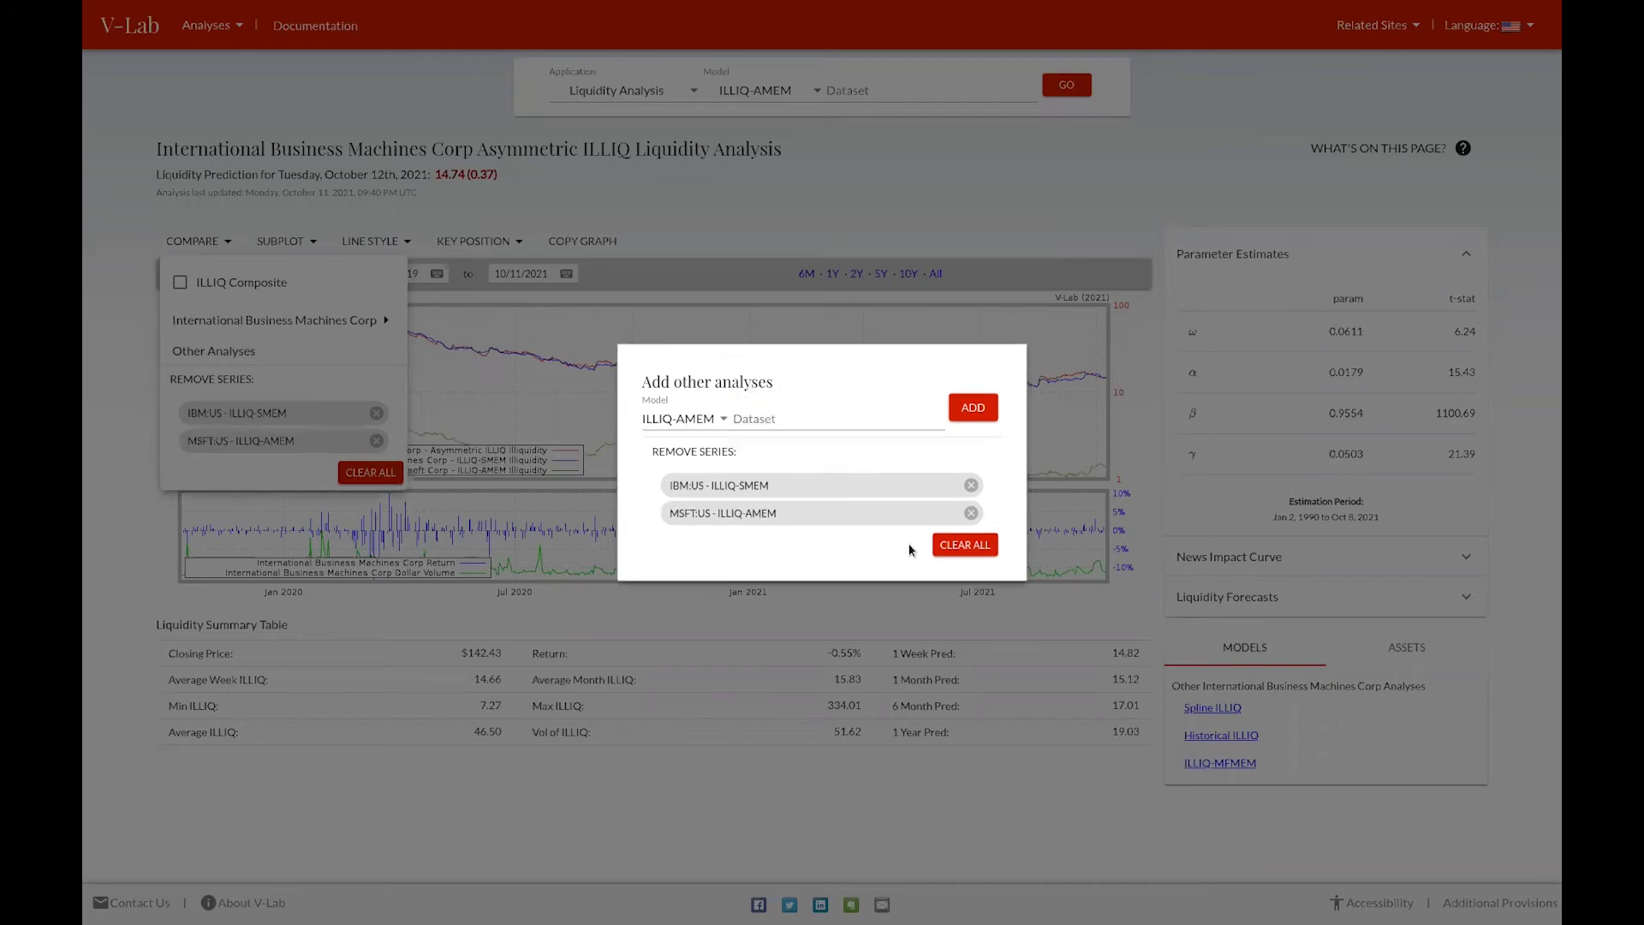
left_click(1039, 438)
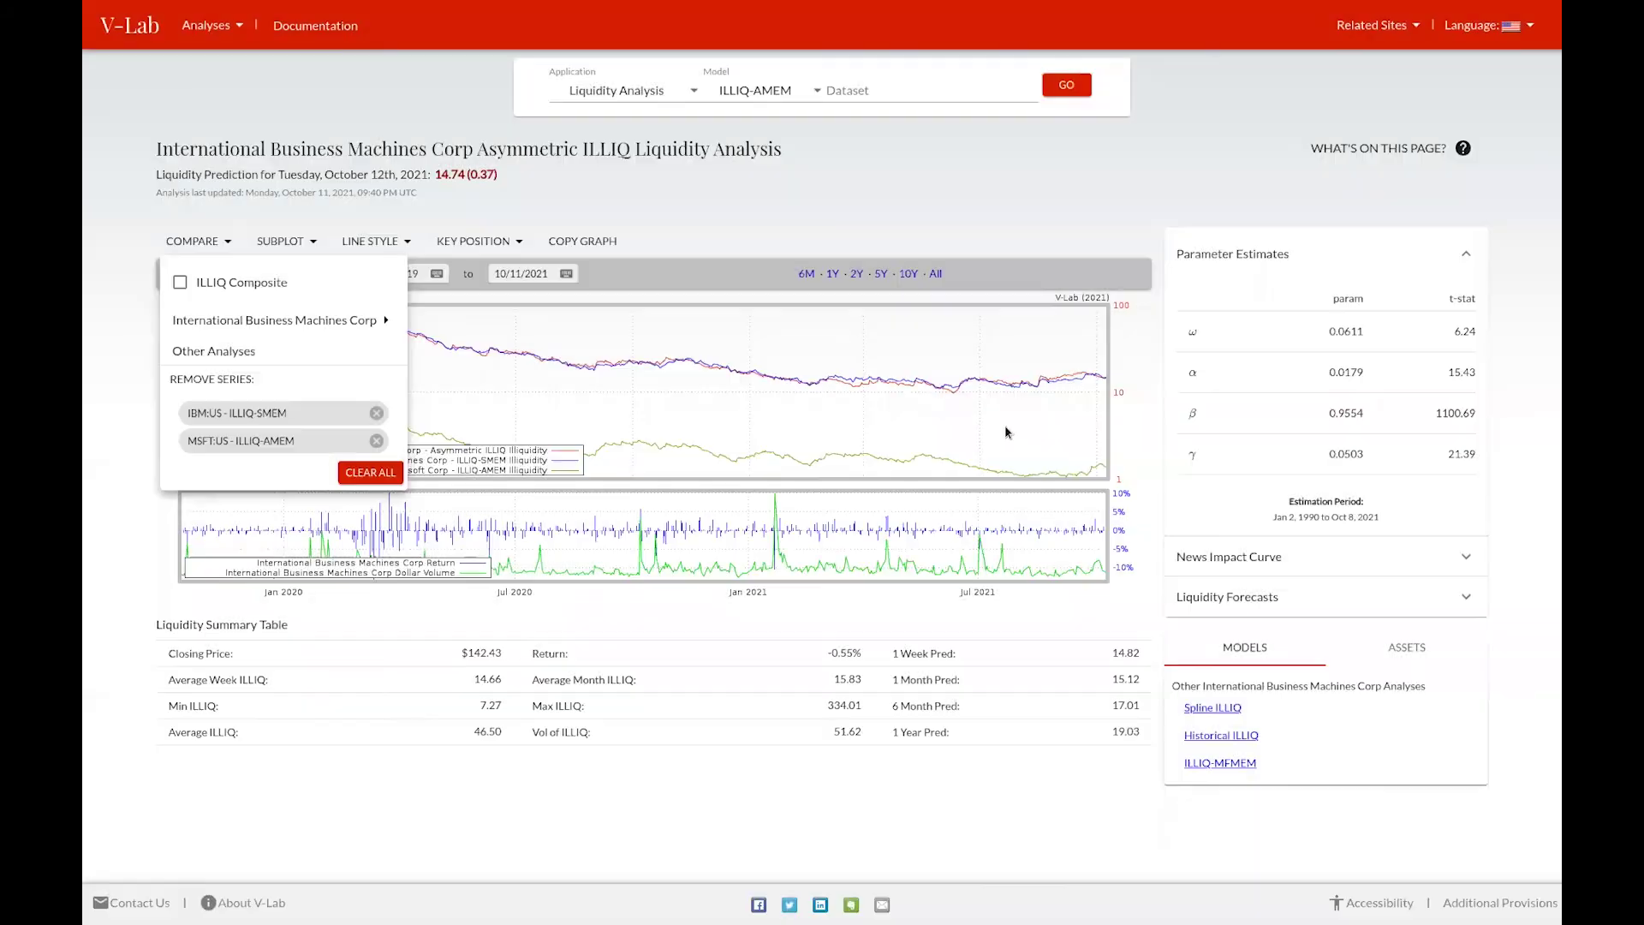
left_click(785, 414)
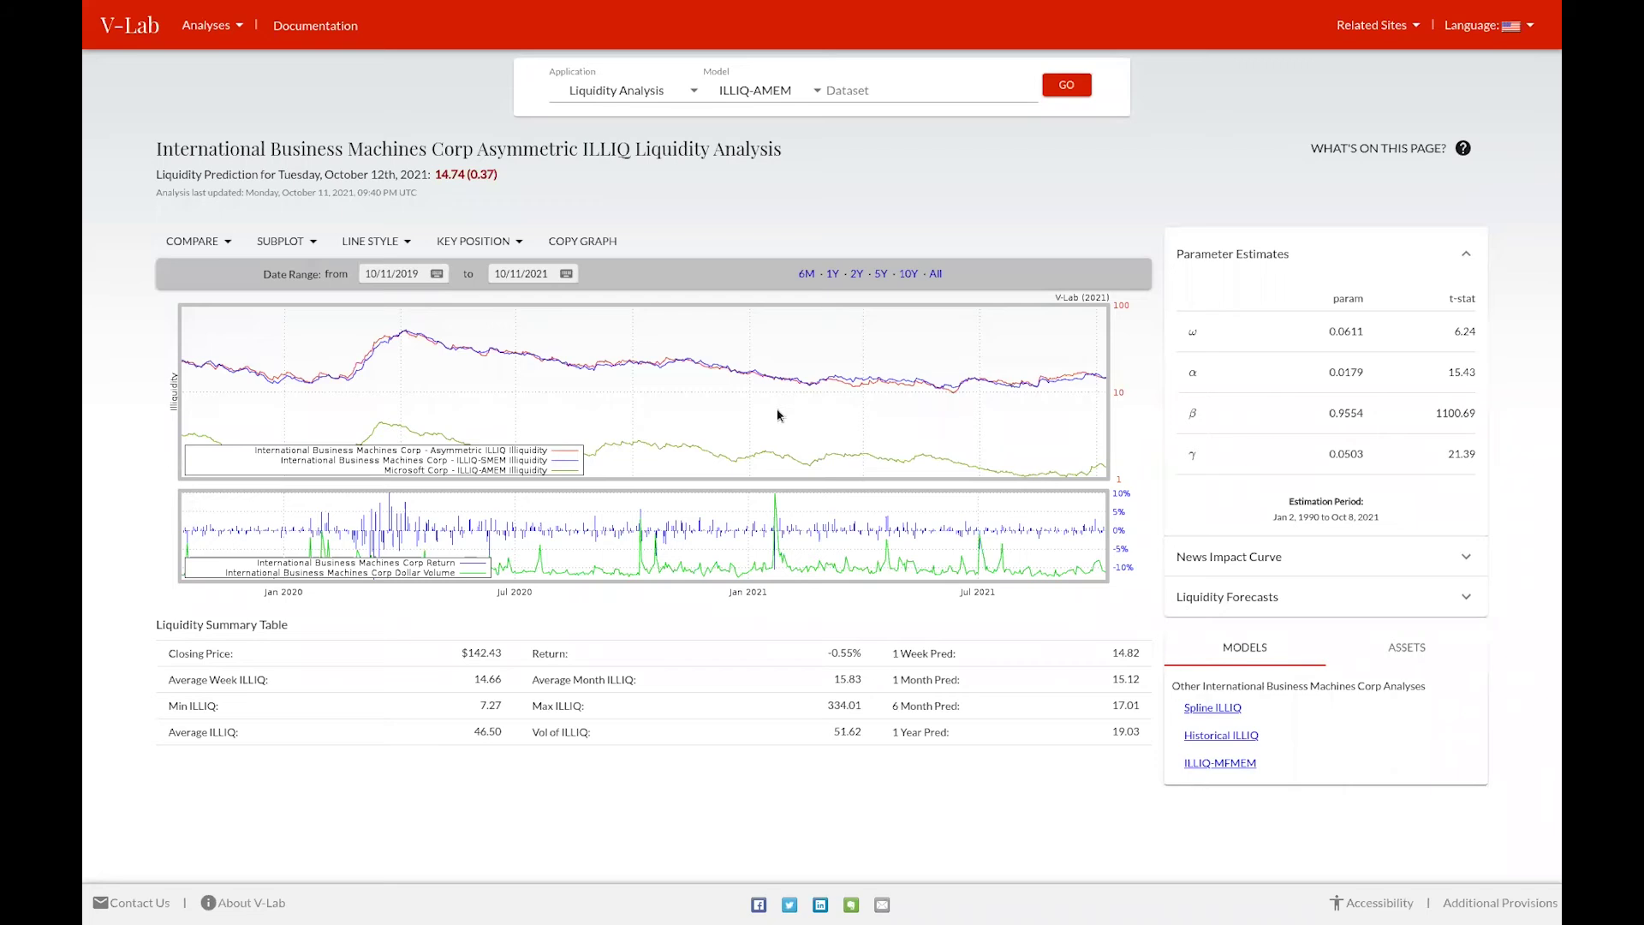
left_click(195, 243)
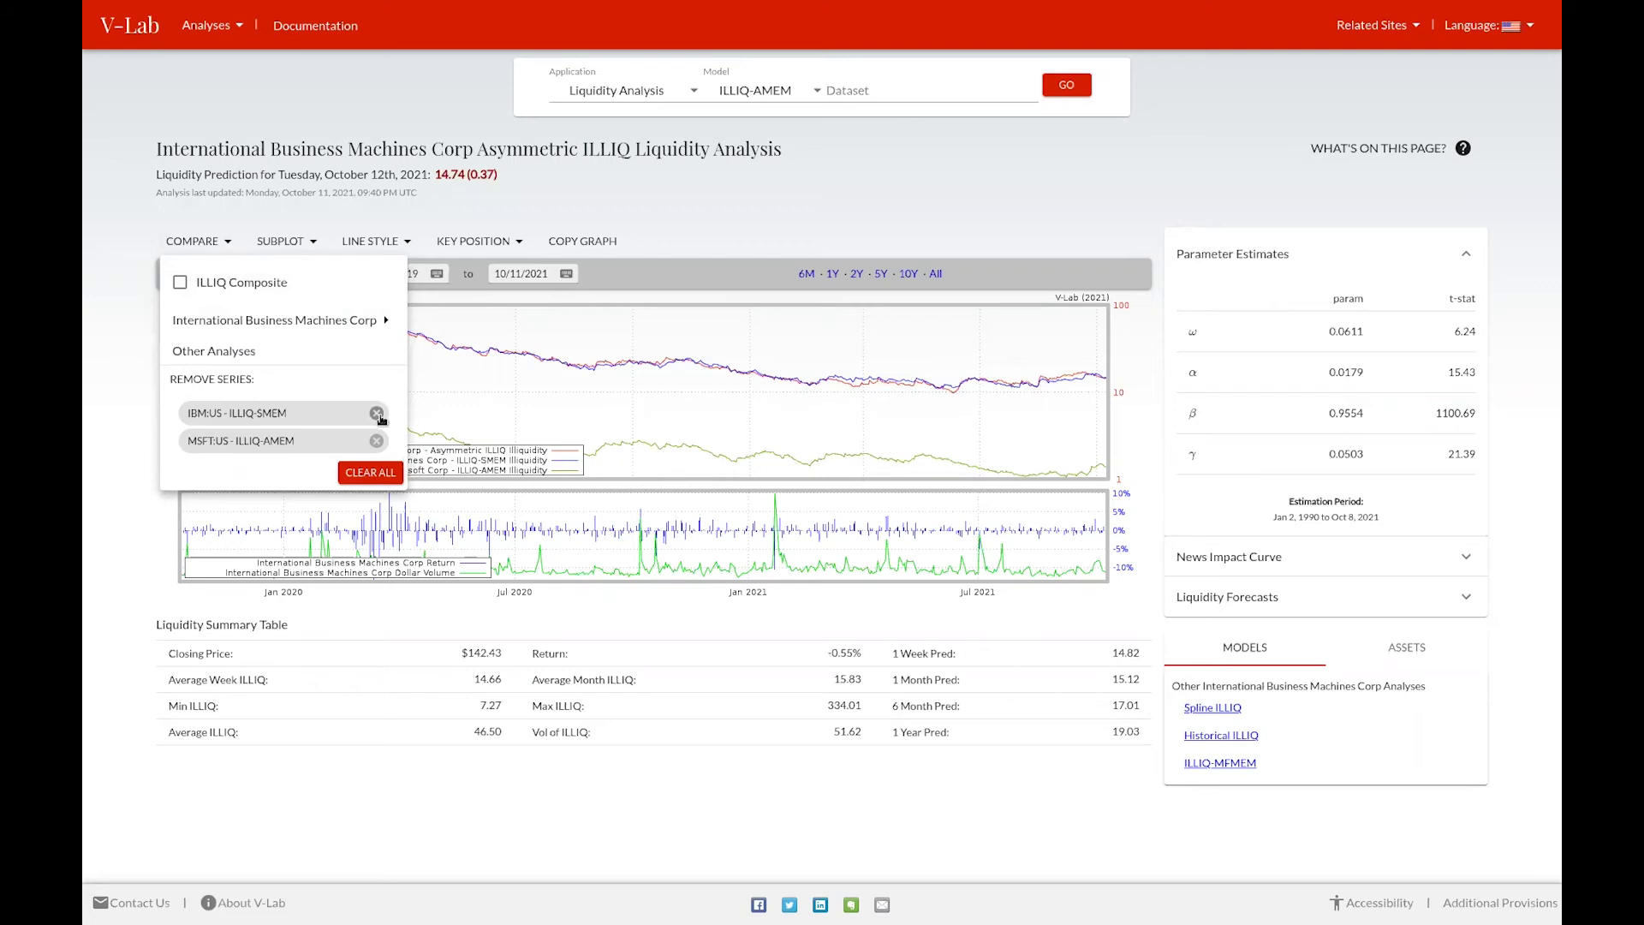
left_click(377, 415)
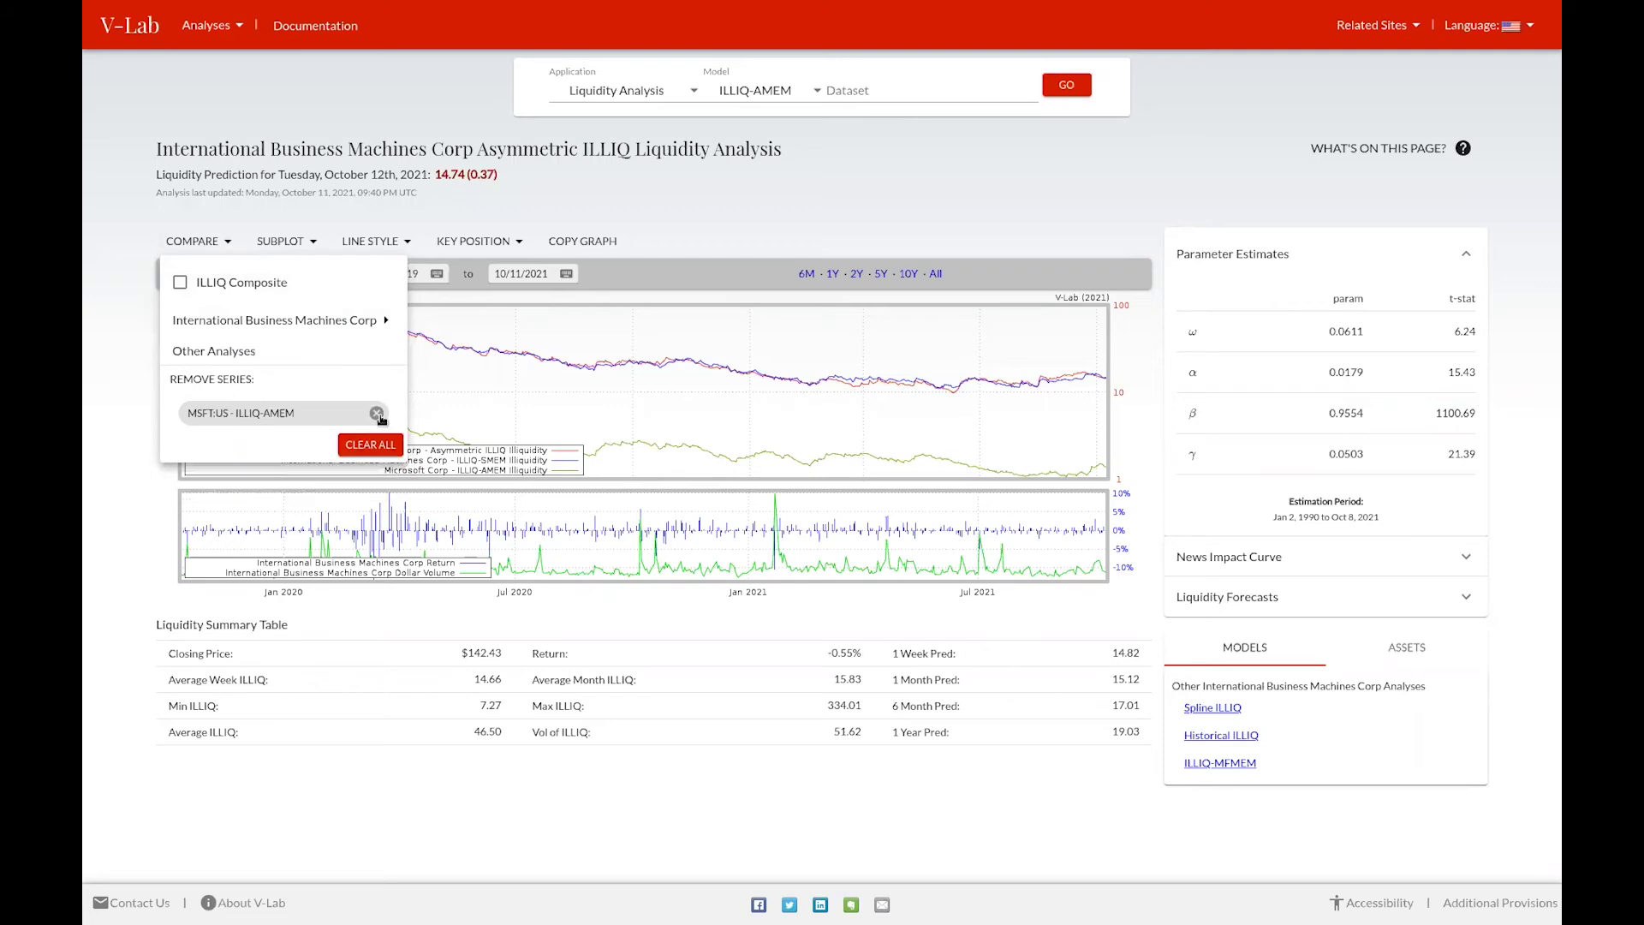
left_click(383, 447)
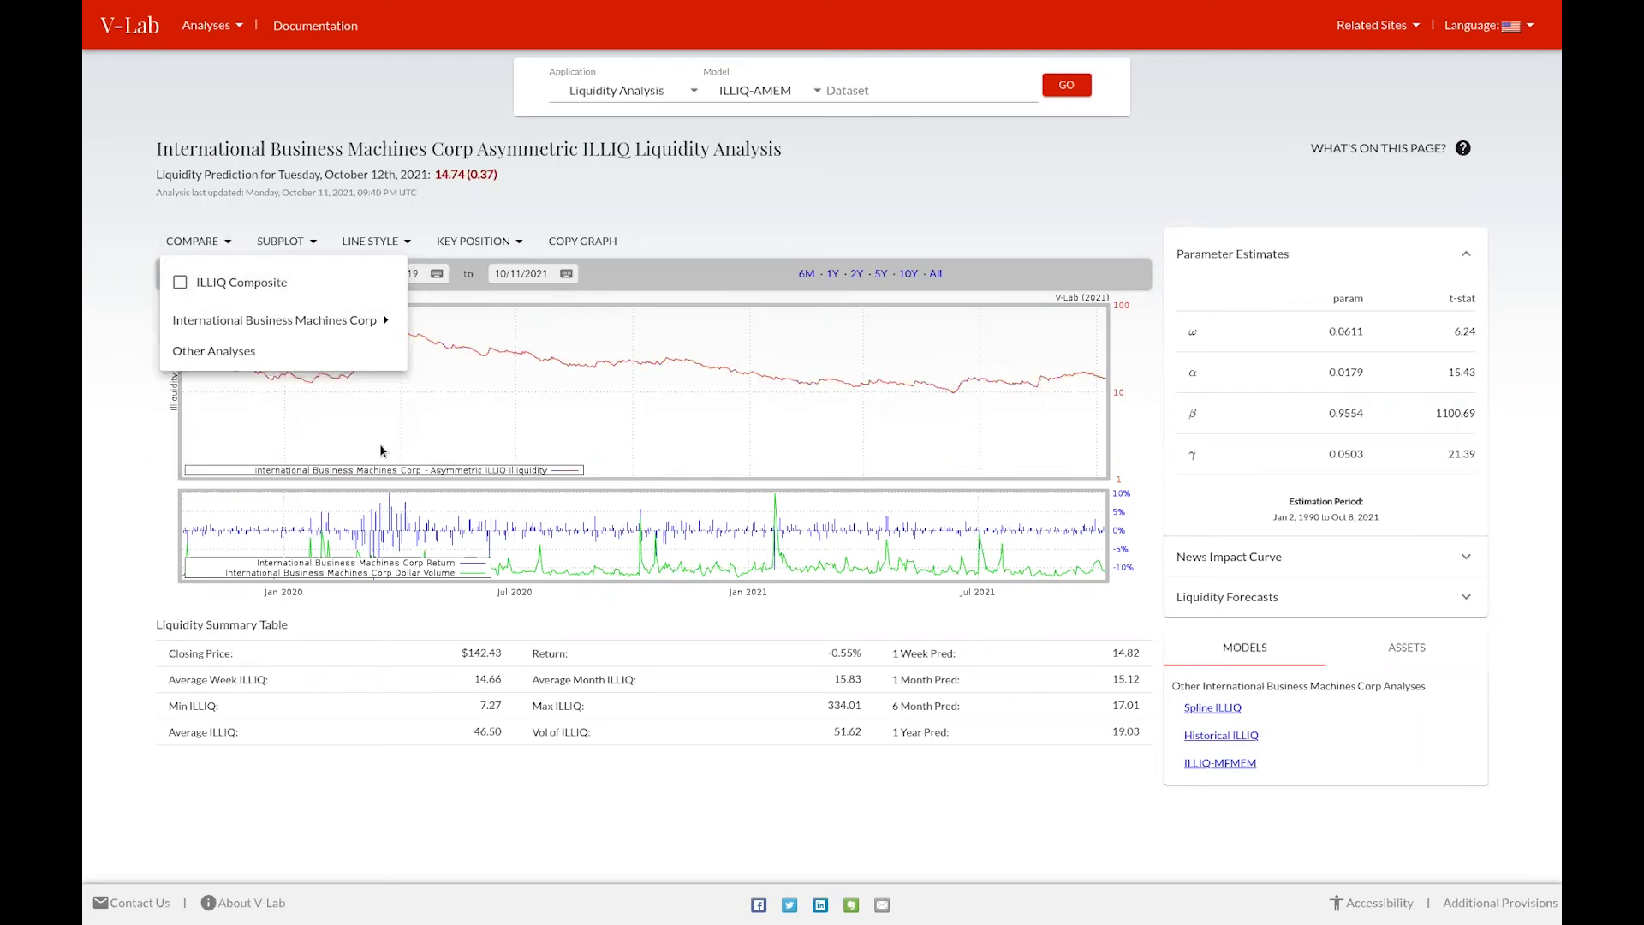
left_click(295, 414)
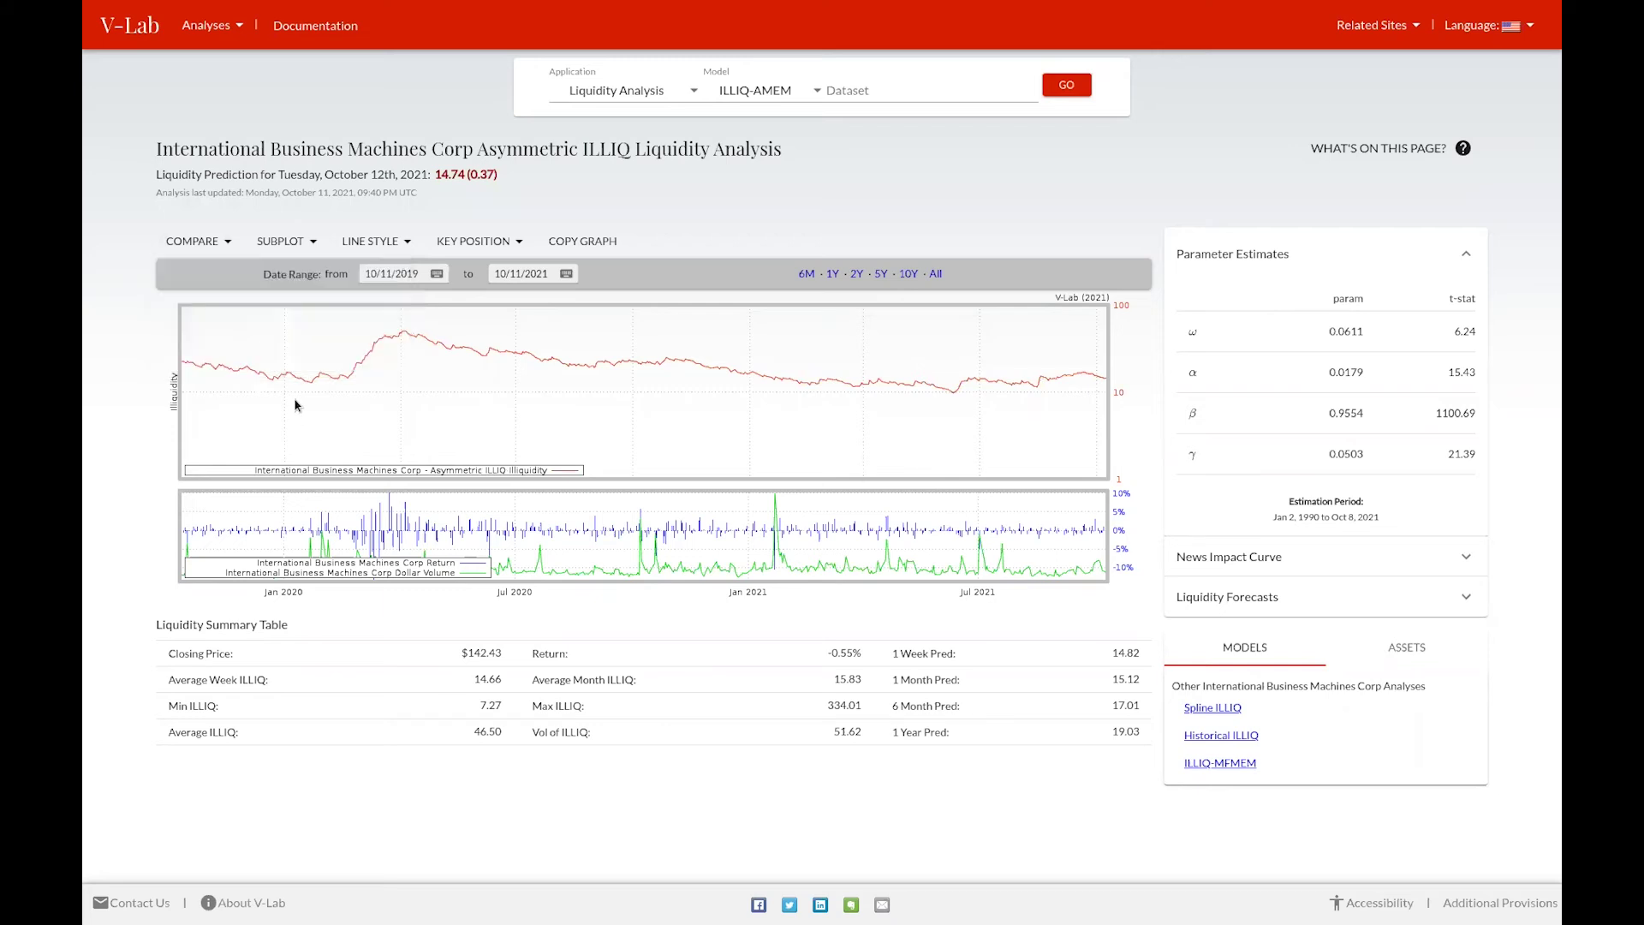
Try the Return and Dollar Volume subplots, then set the subplot to None
left_click(277, 246)
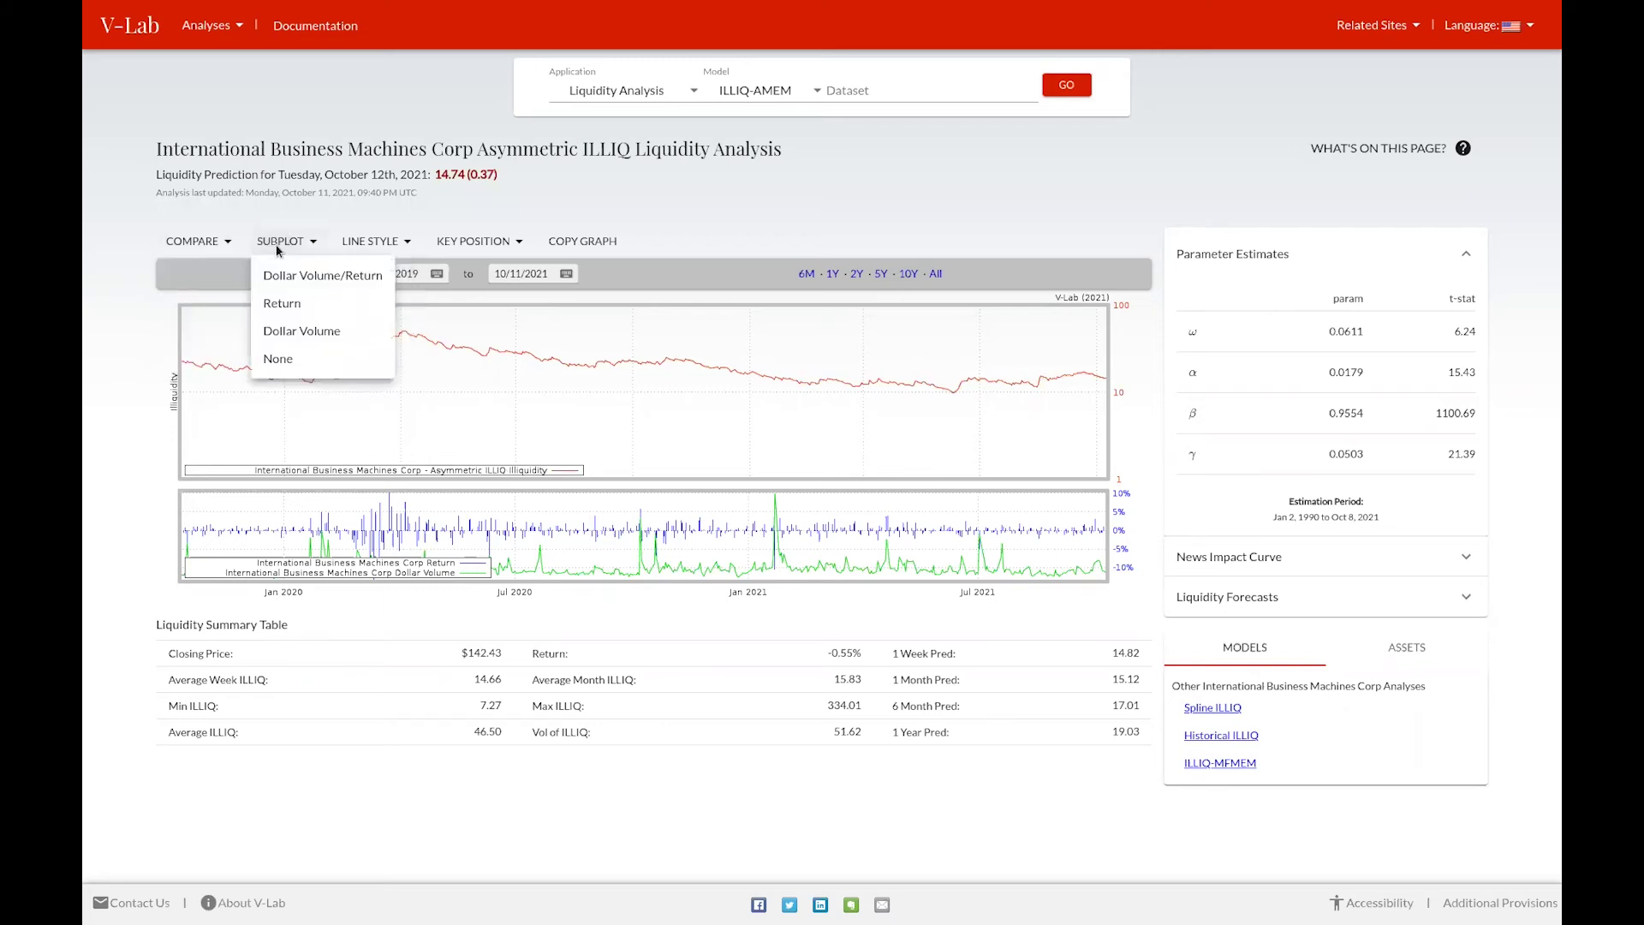
left_click(302, 305)
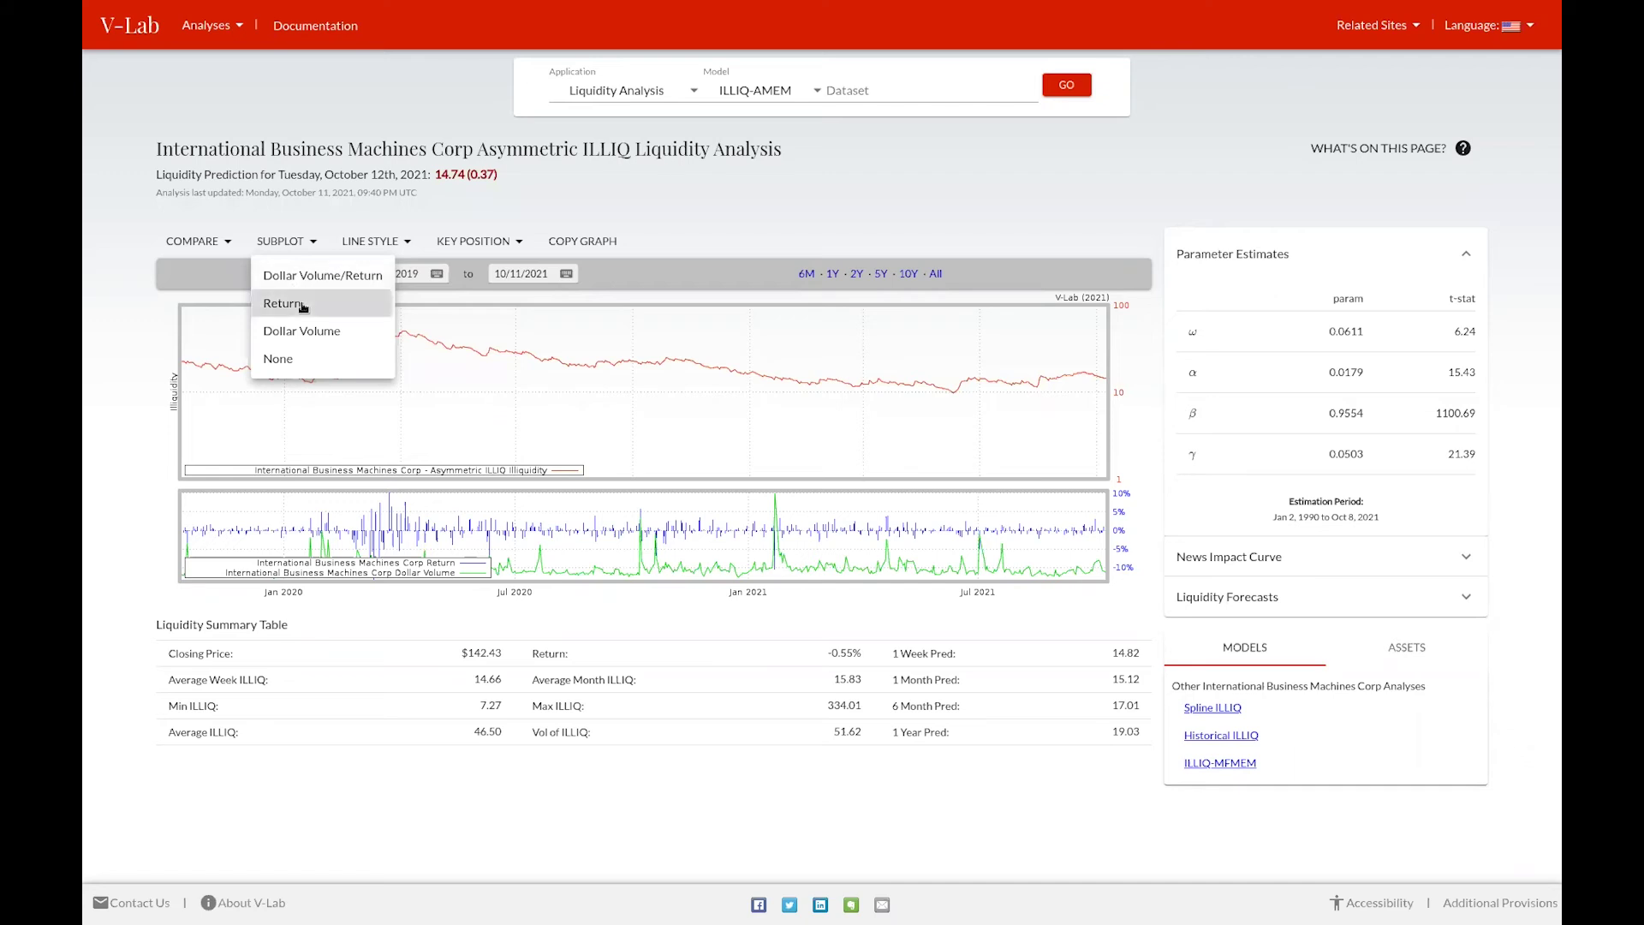
left_click(302, 333)
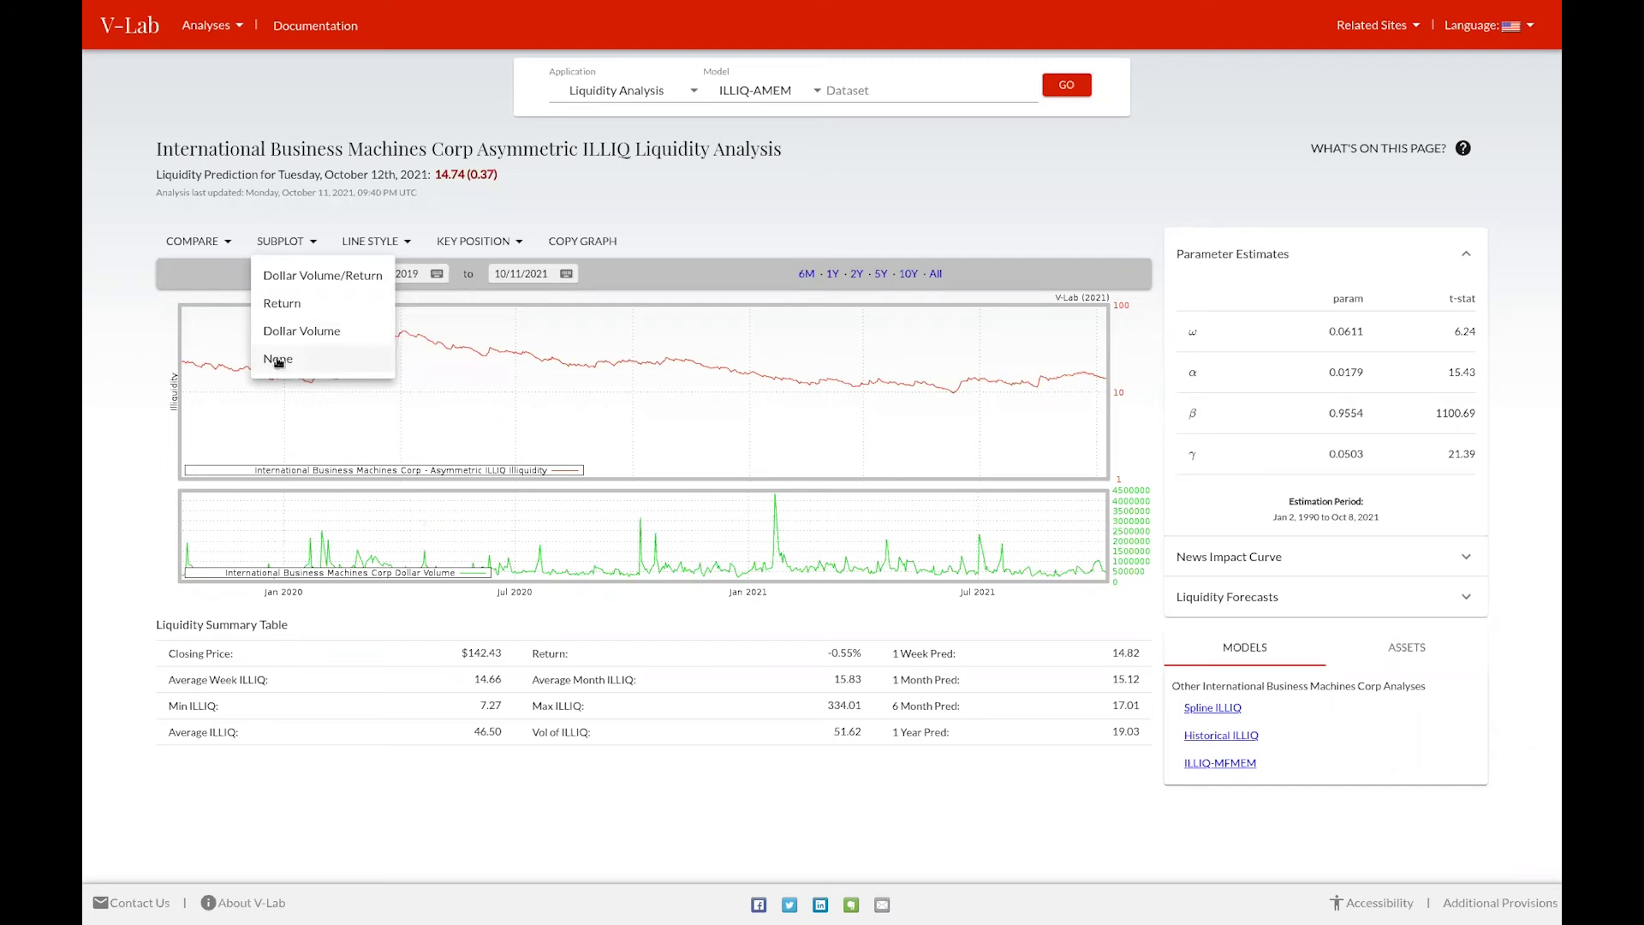
left_click(278, 360)
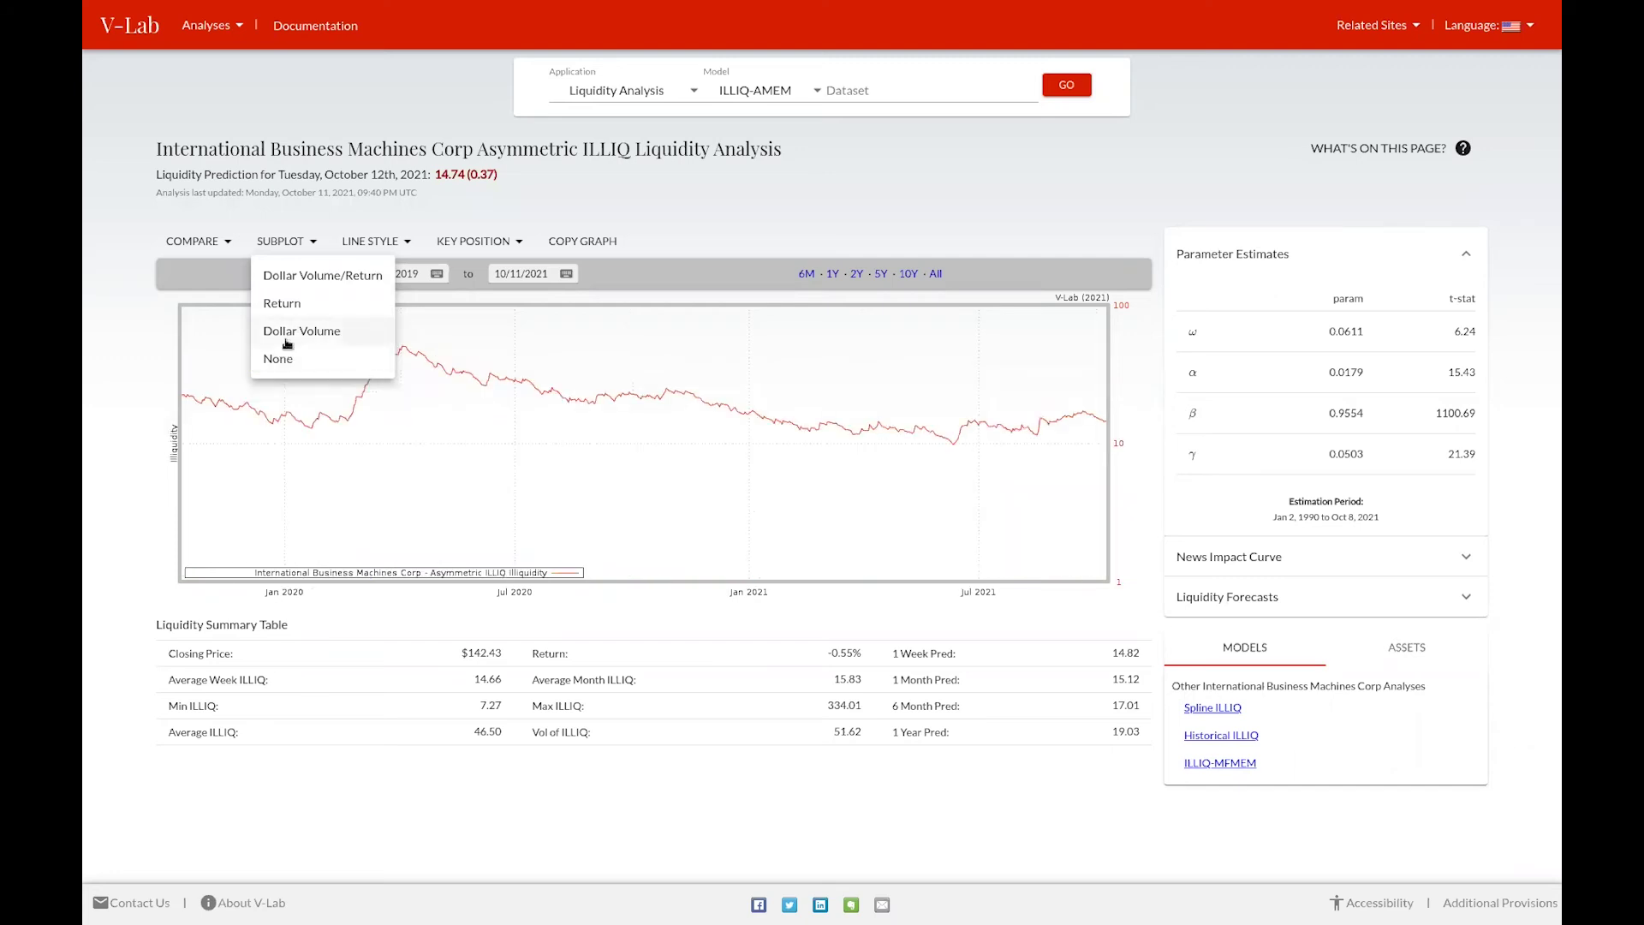
Switch the chart's line style to Line Points
left_click(358, 245)
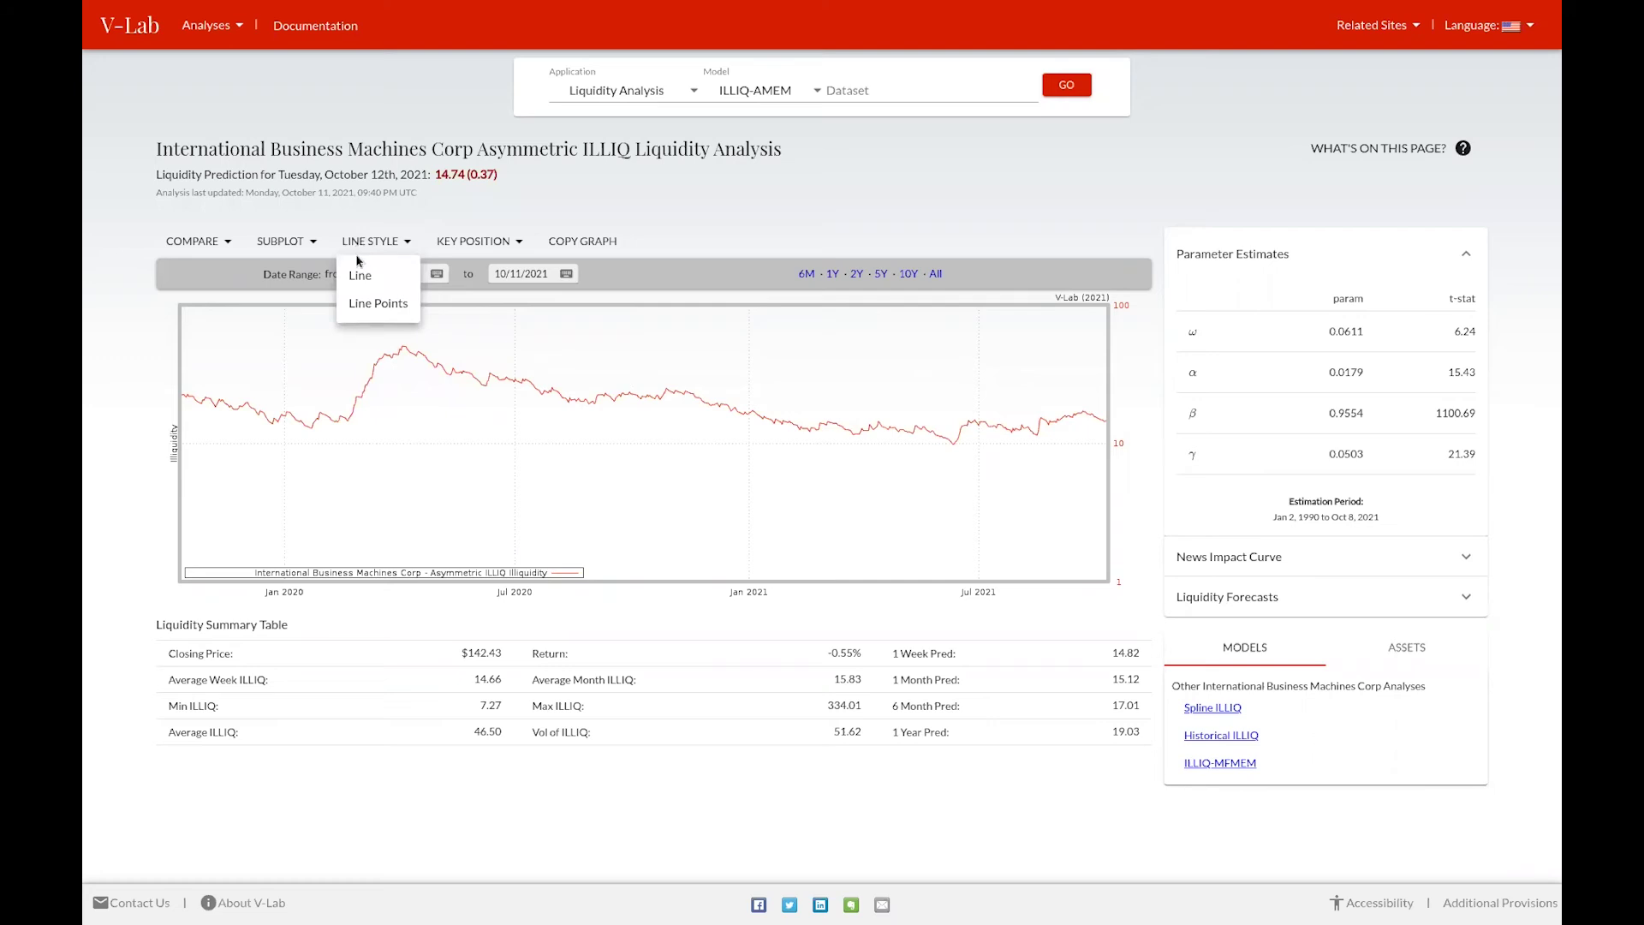
left_click(377, 304)
left_click(526, 329)
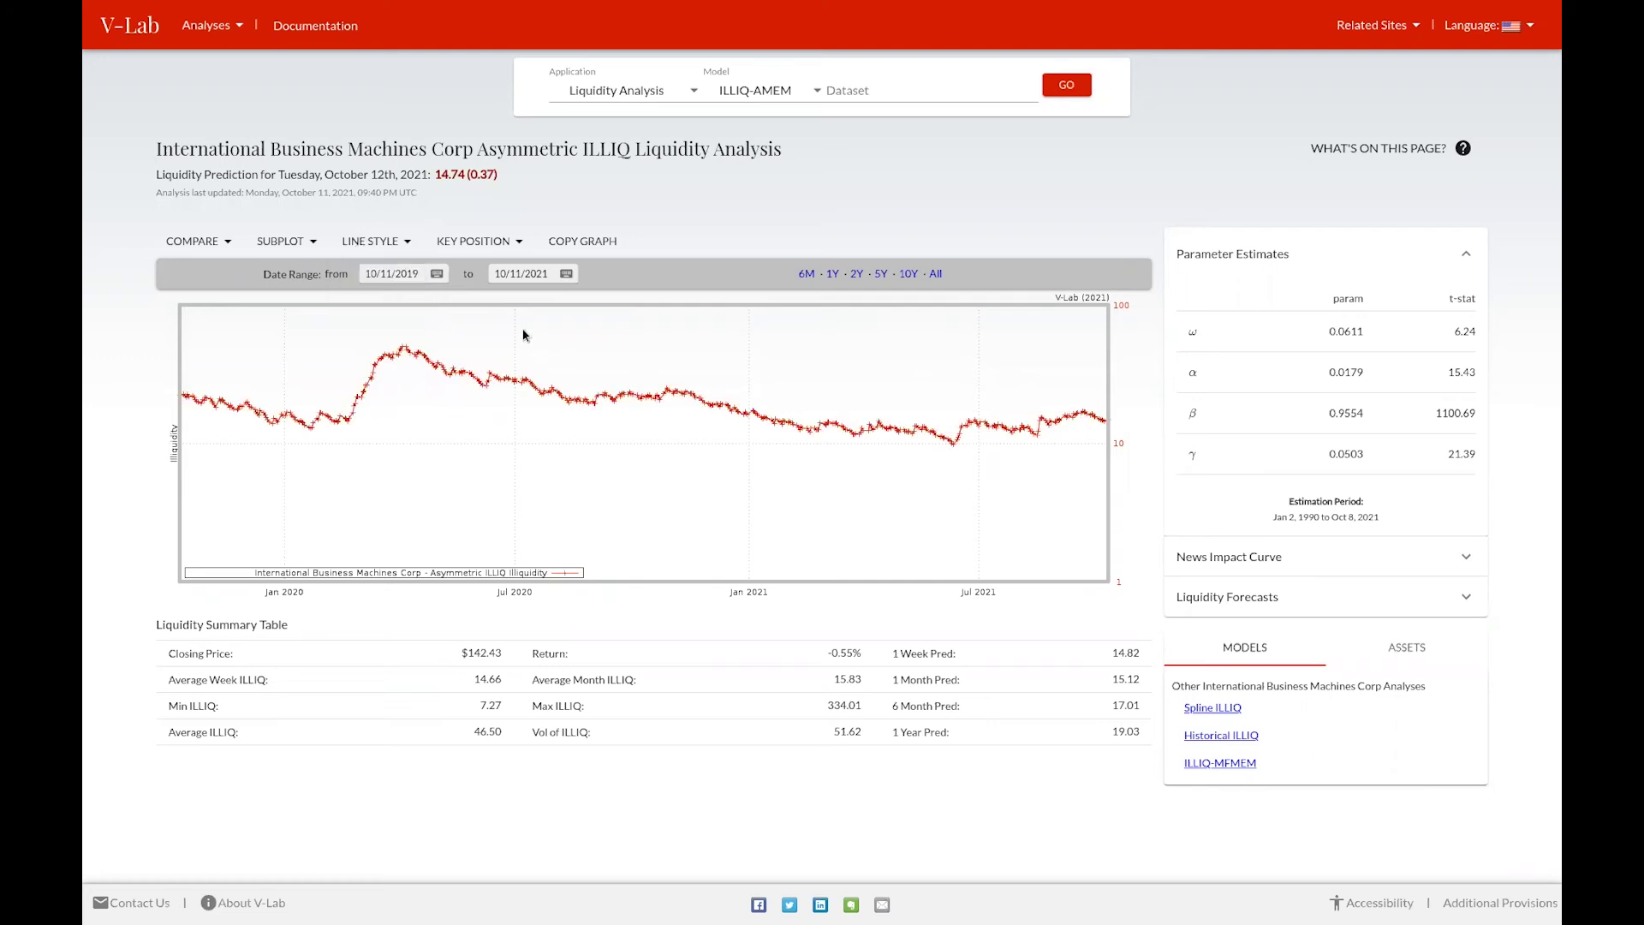
Set the date range start to 10/01/2021 in the calendar
left_click(436, 275)
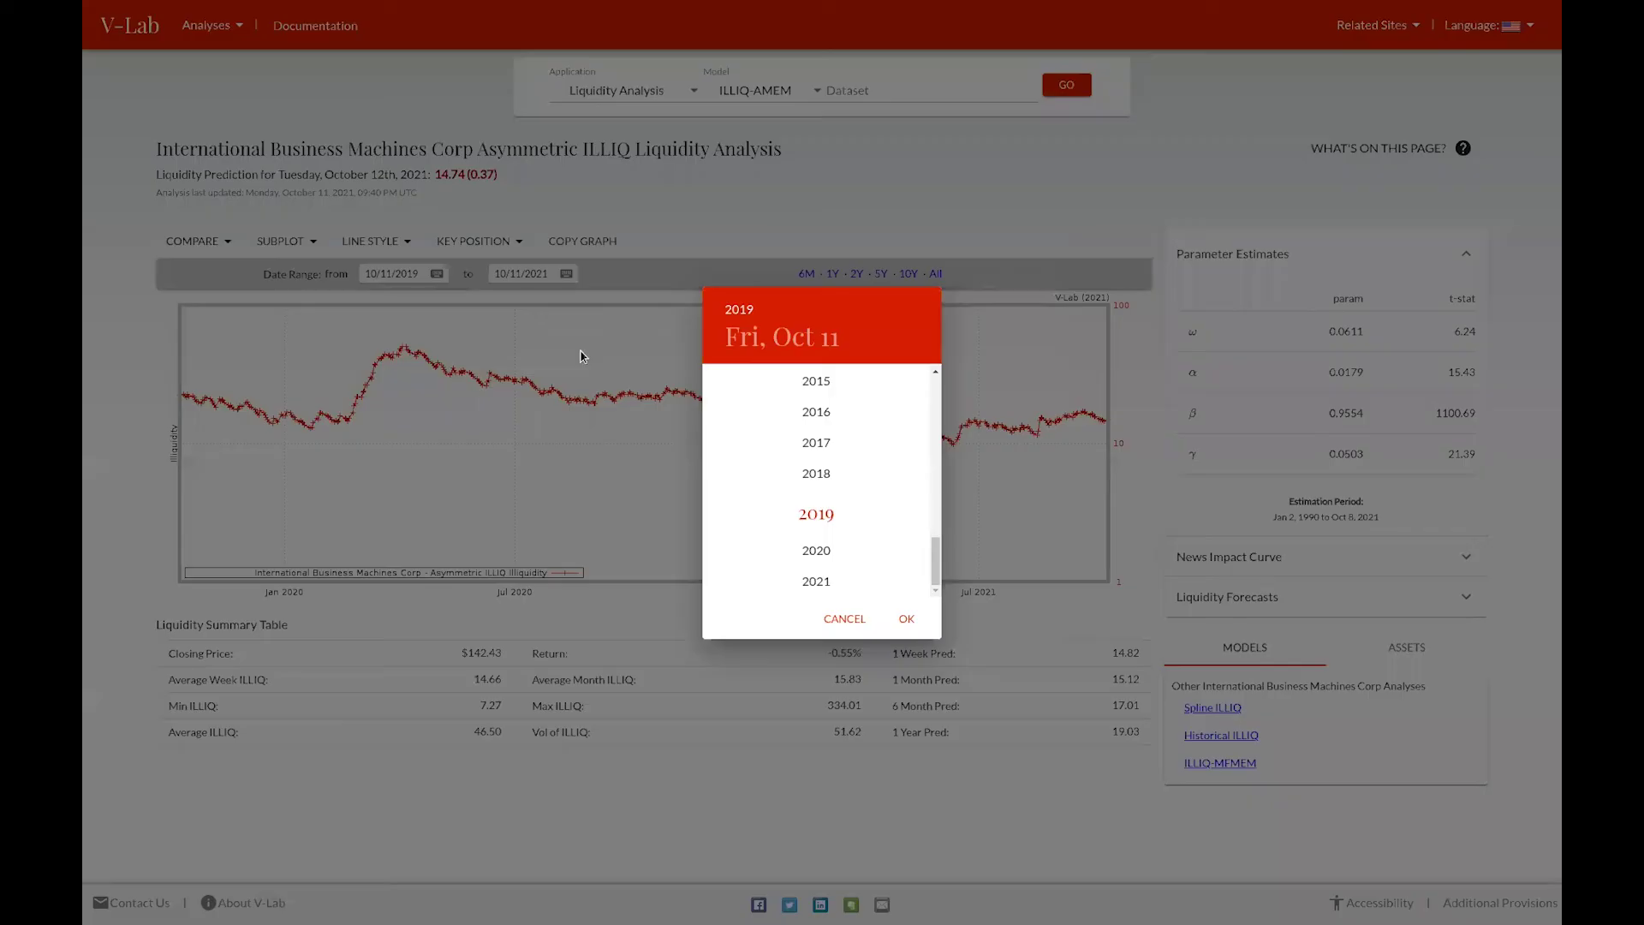
left_click(809, 581)
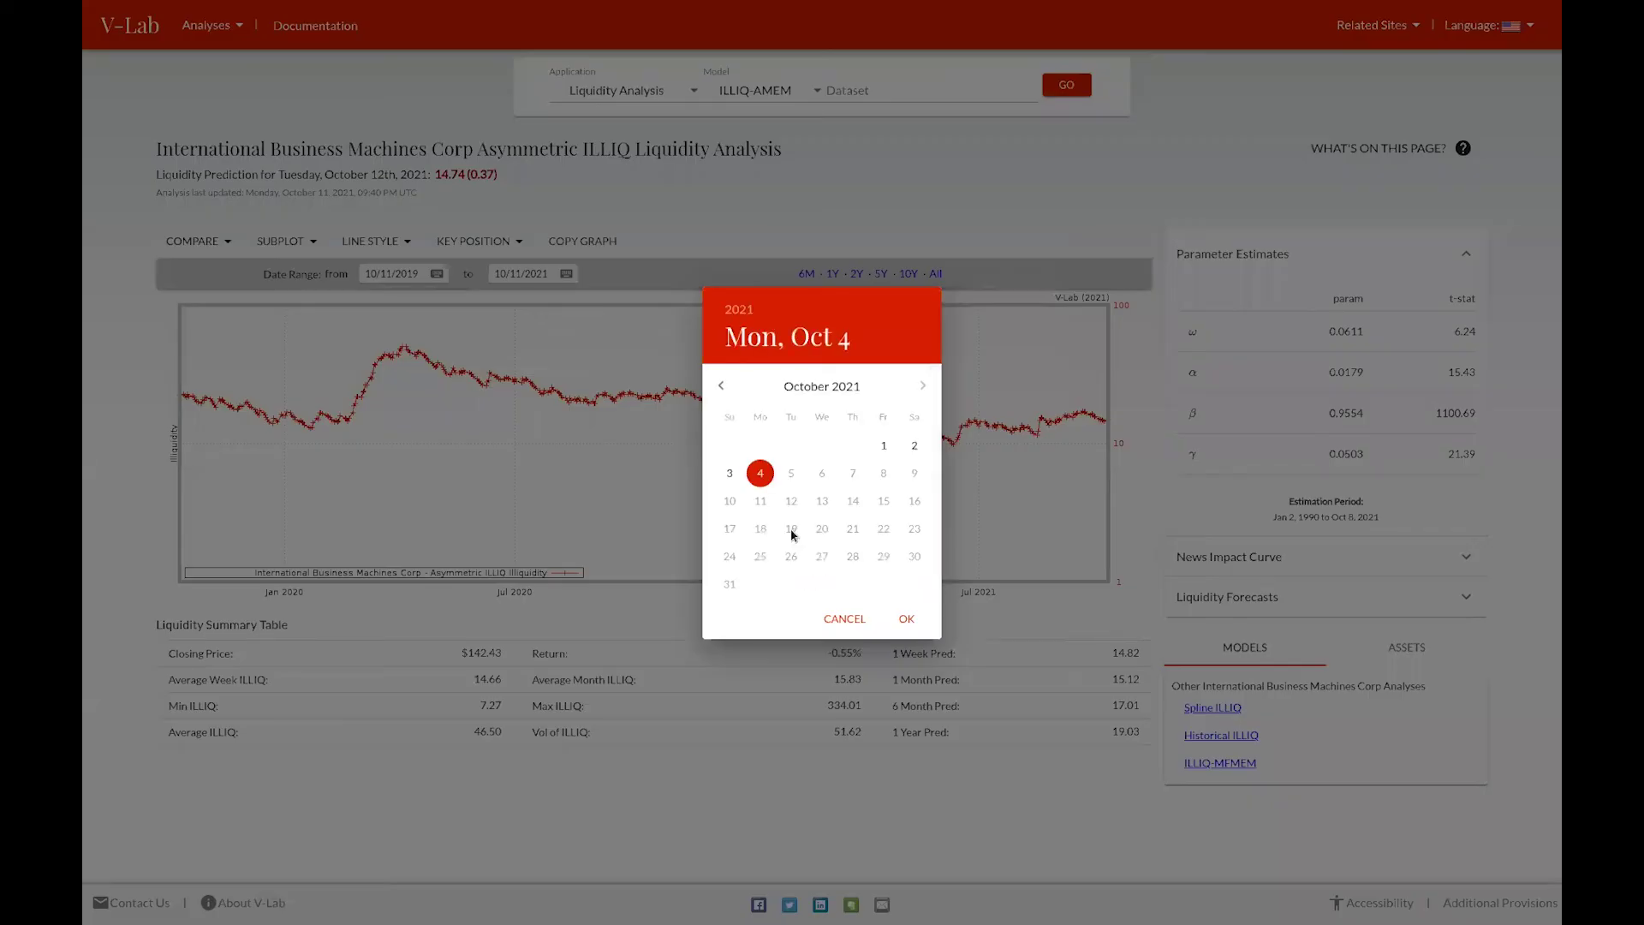
left_click(883, 446)
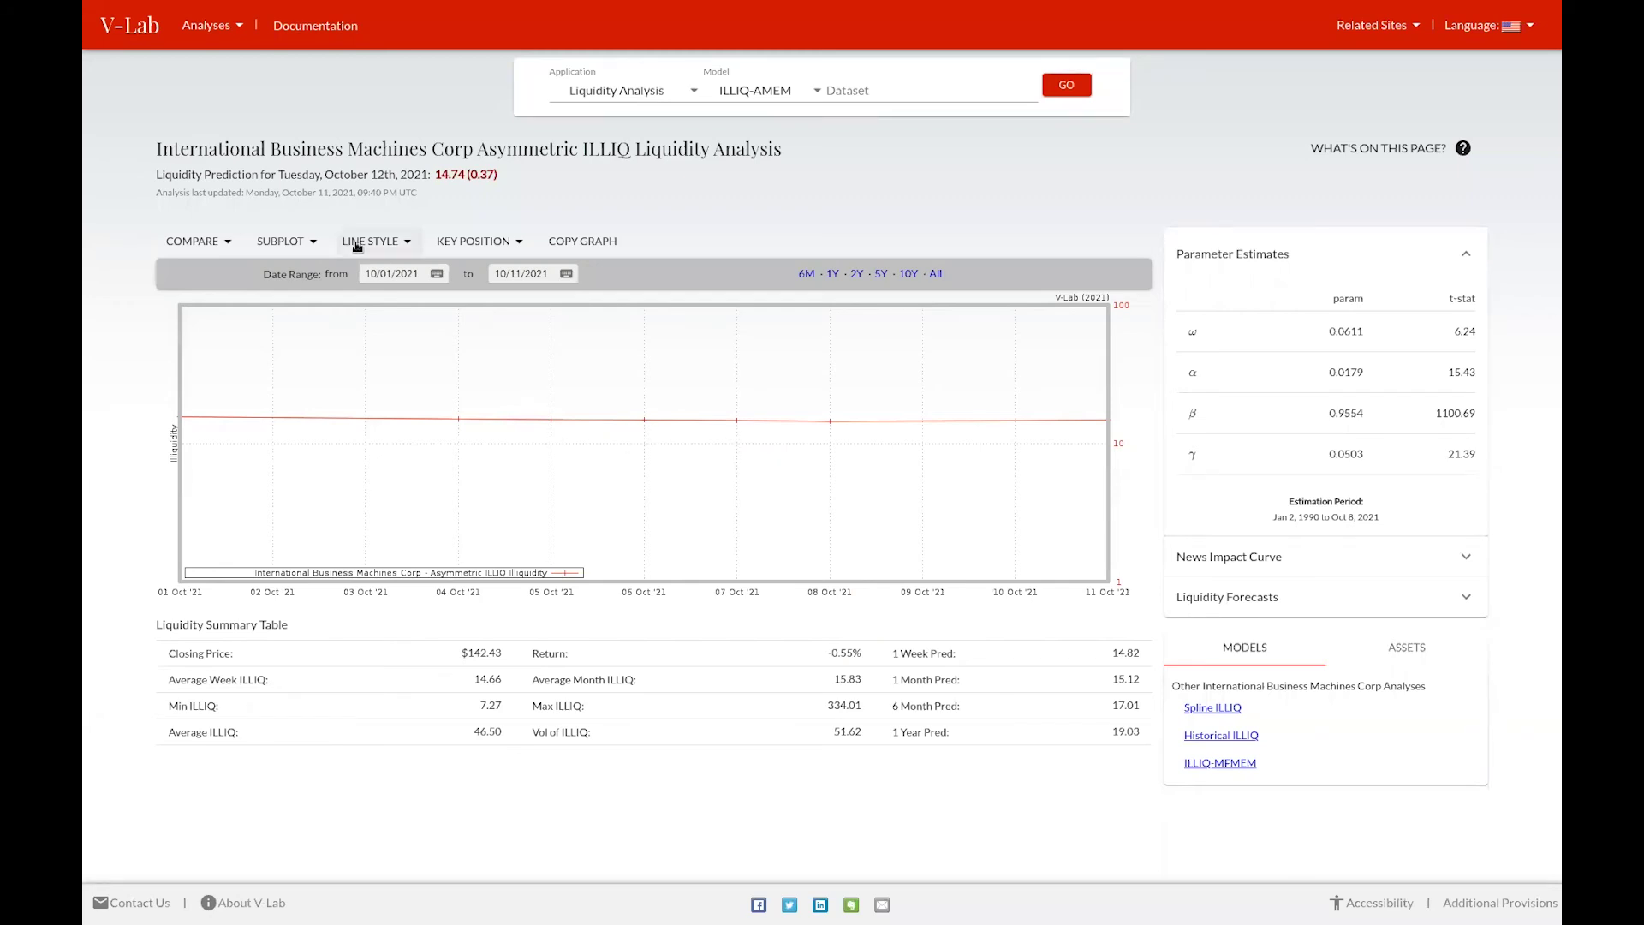
Show the last one year (1Y) of liquidity as a plain Line
left_click(832, 273)
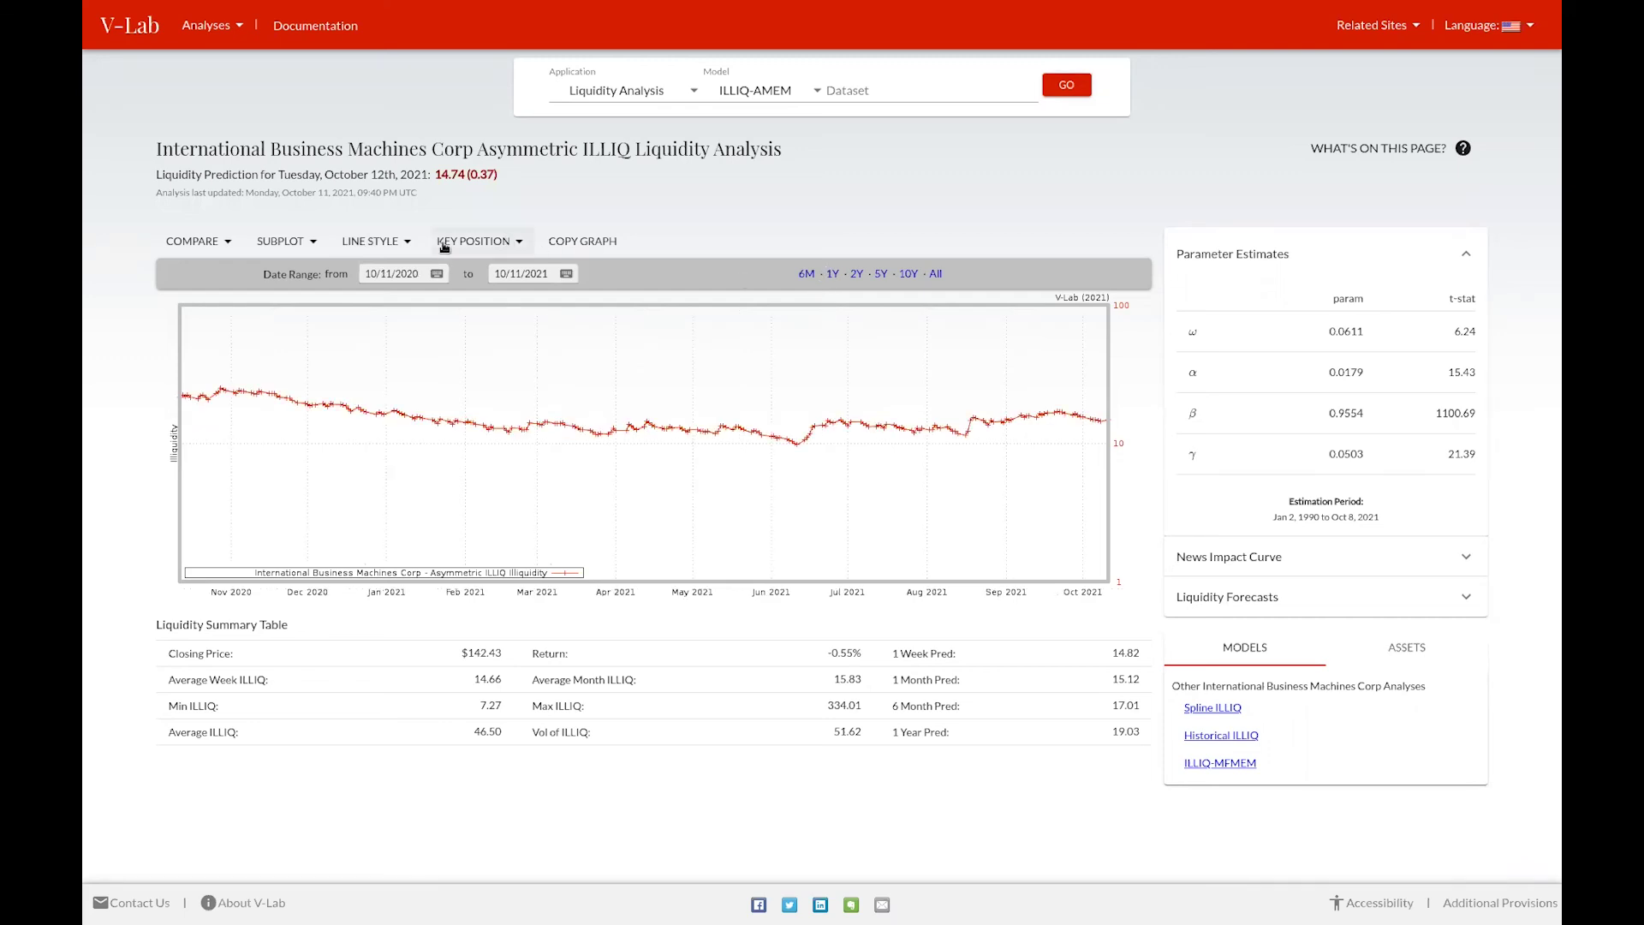
left_click(395, 243)
left_click(400, 274)
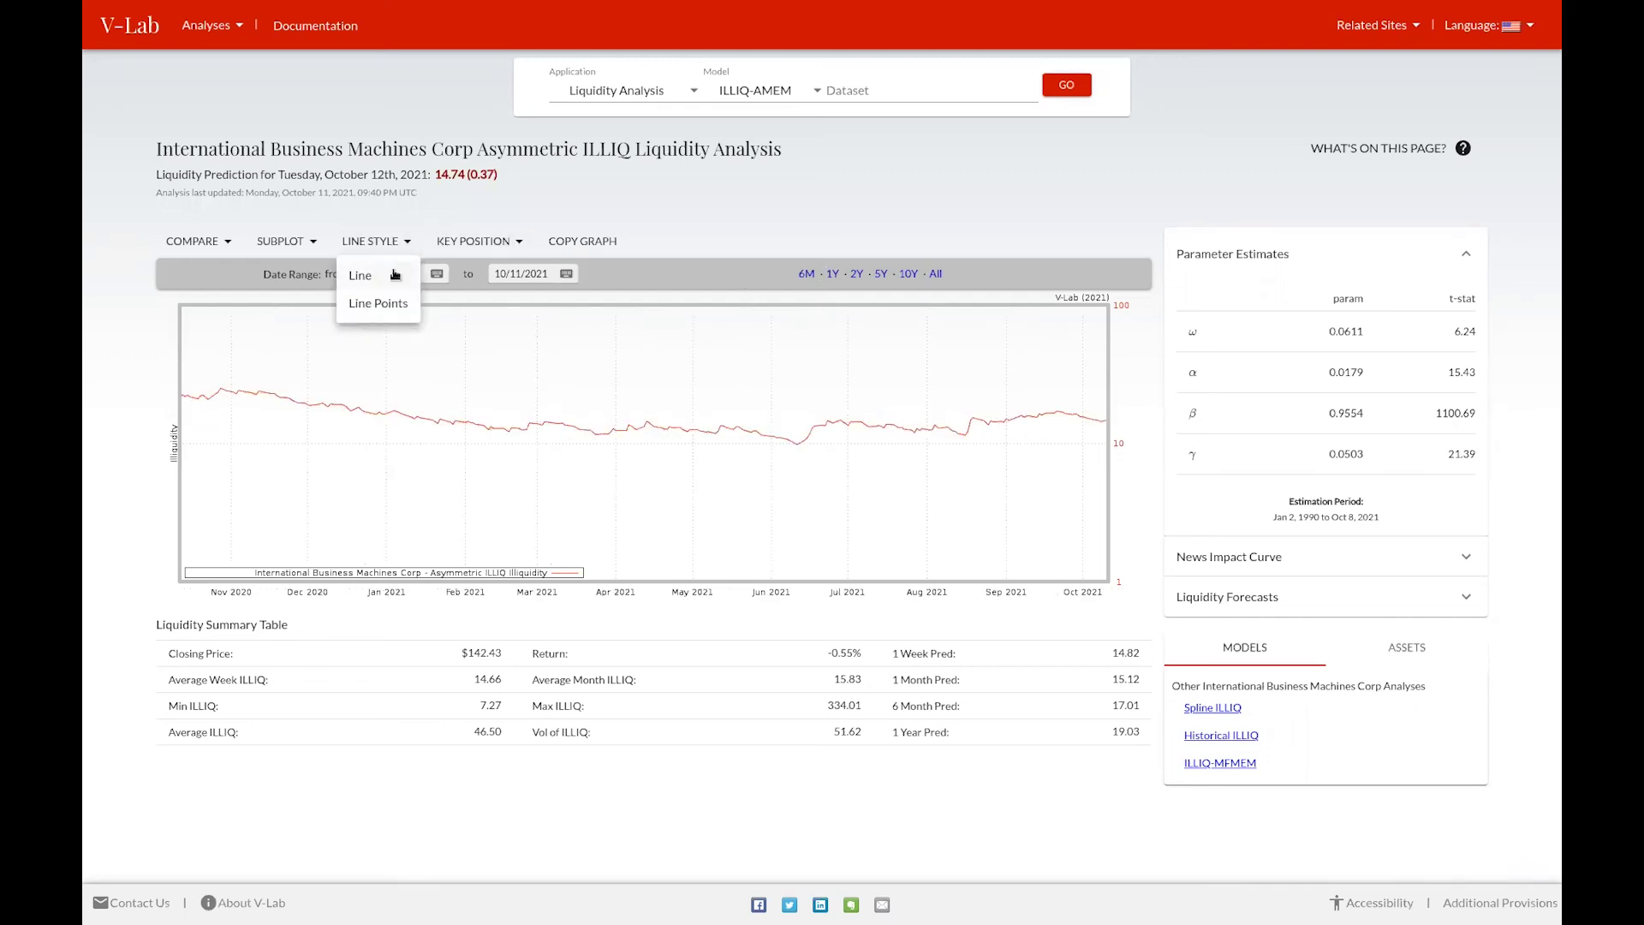
Try several key positions, ending with the legend Inside > Top Left
left_click(474, 241)
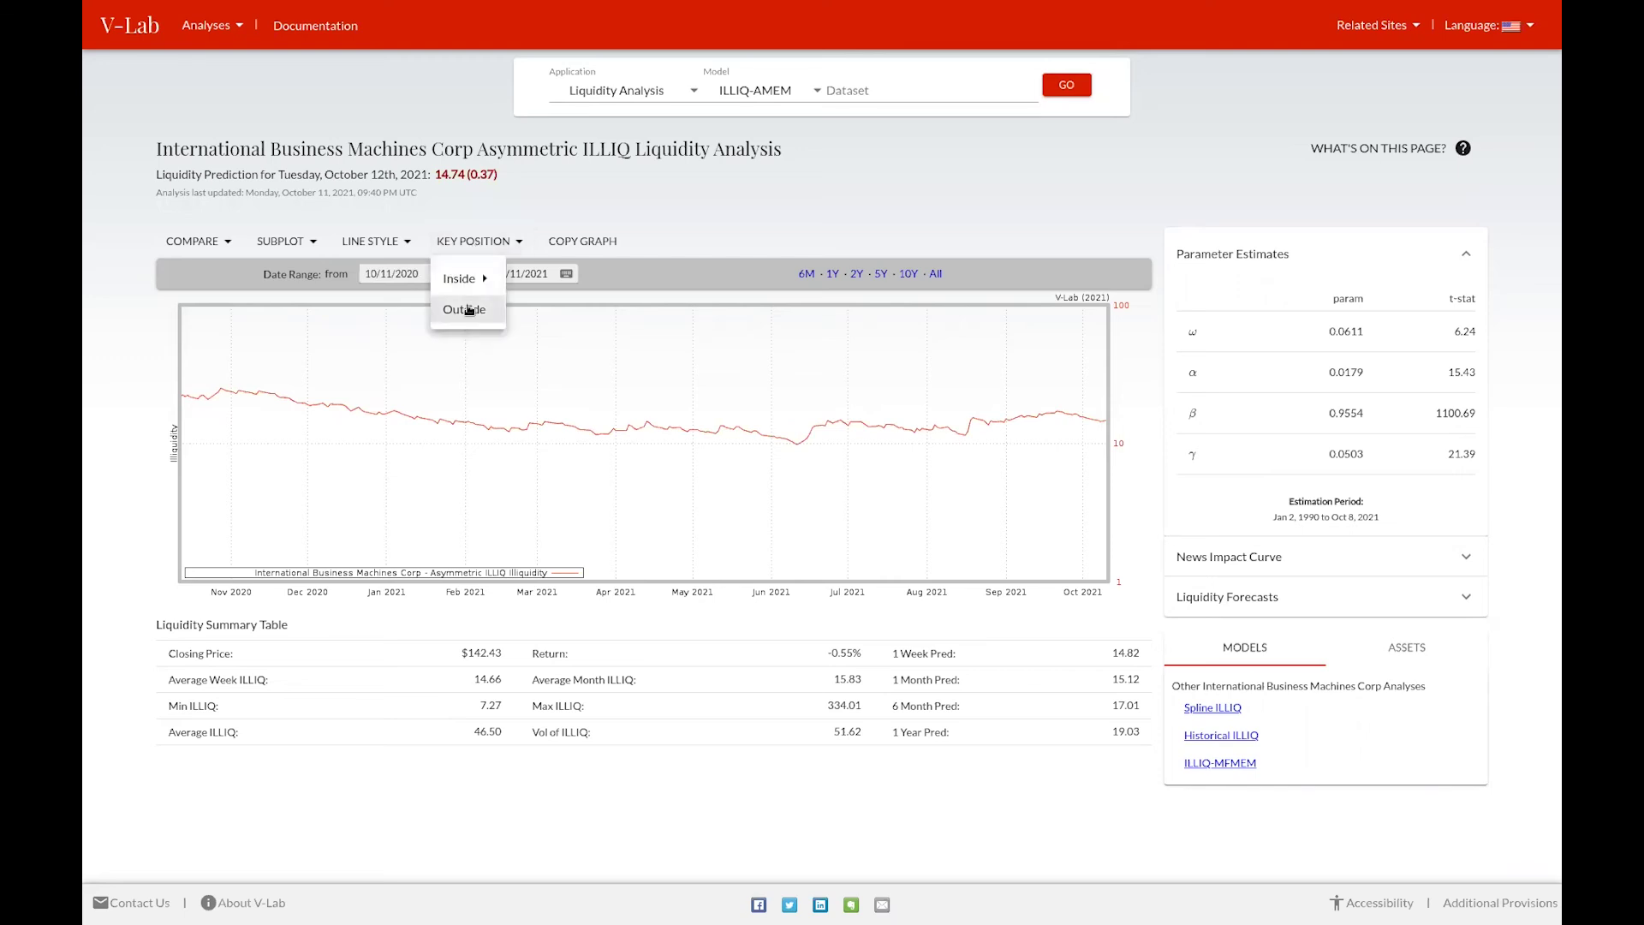
left_click(462, 309)
mouse_move(466, 281)
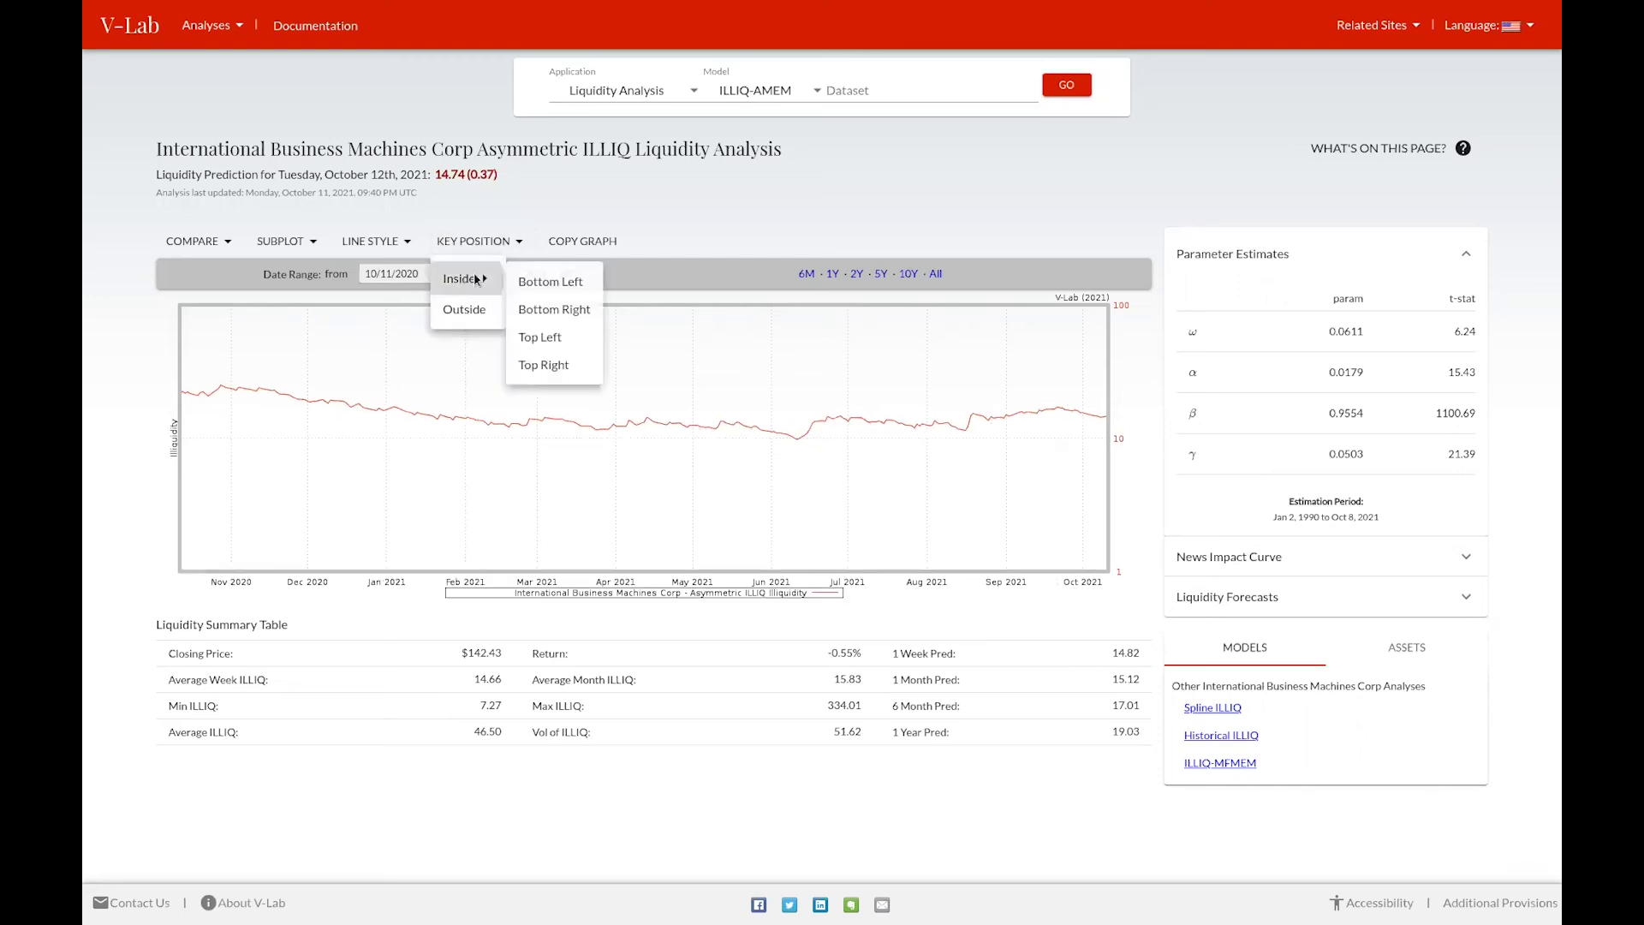
left_click(553, 283)
left_click(552, 310)
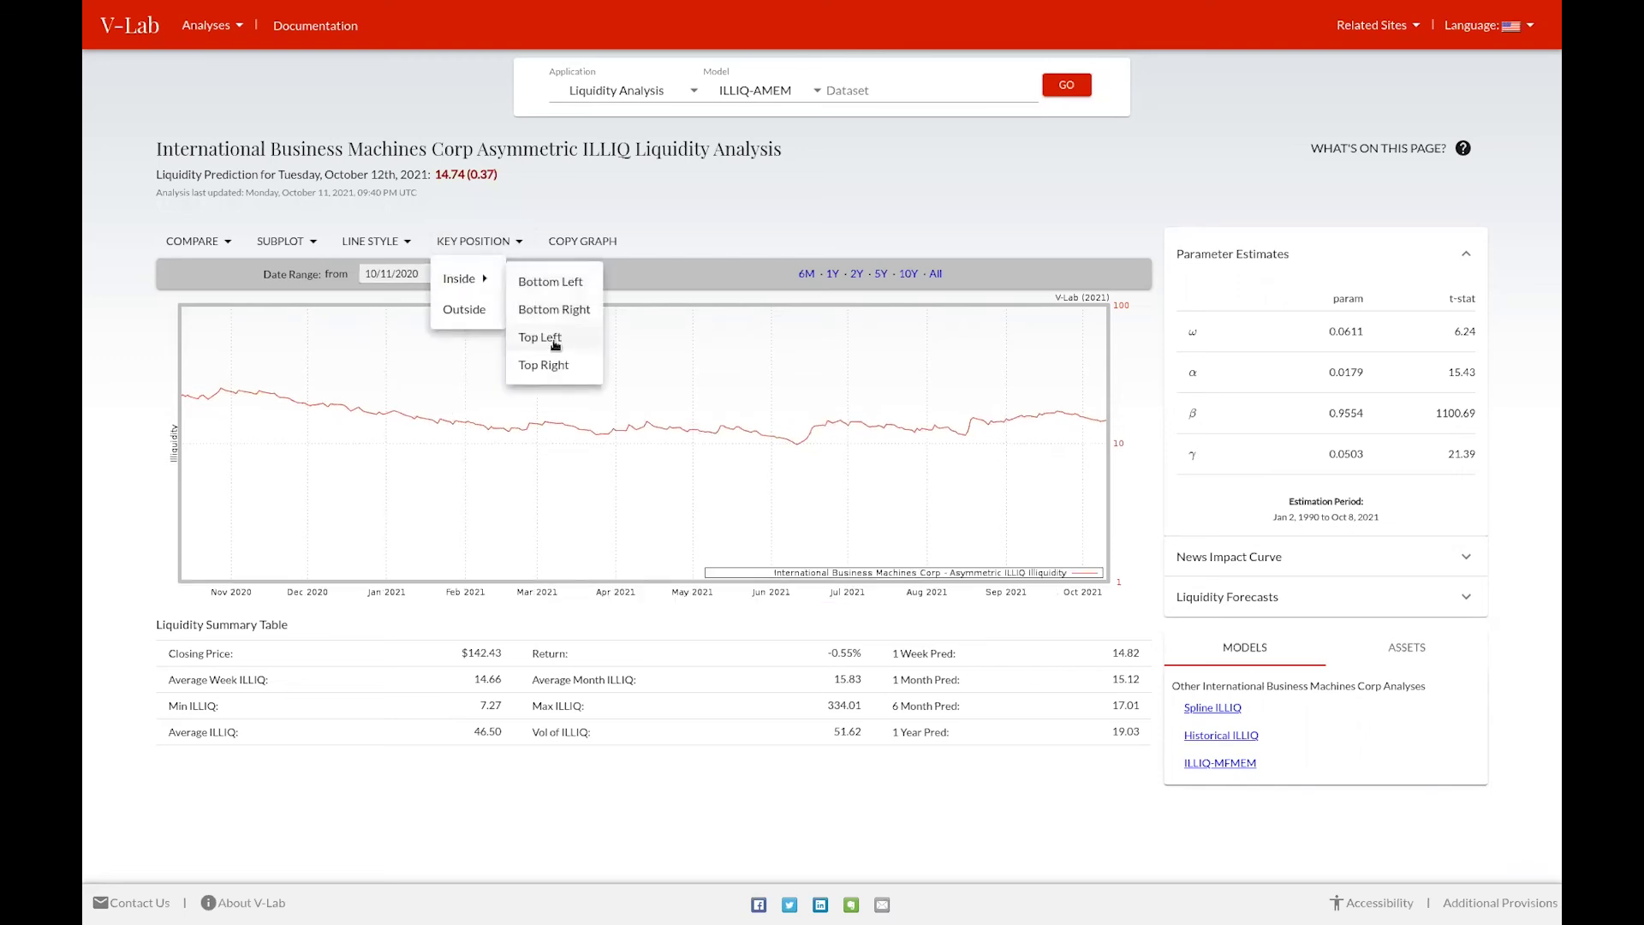
left_click(546, 337)
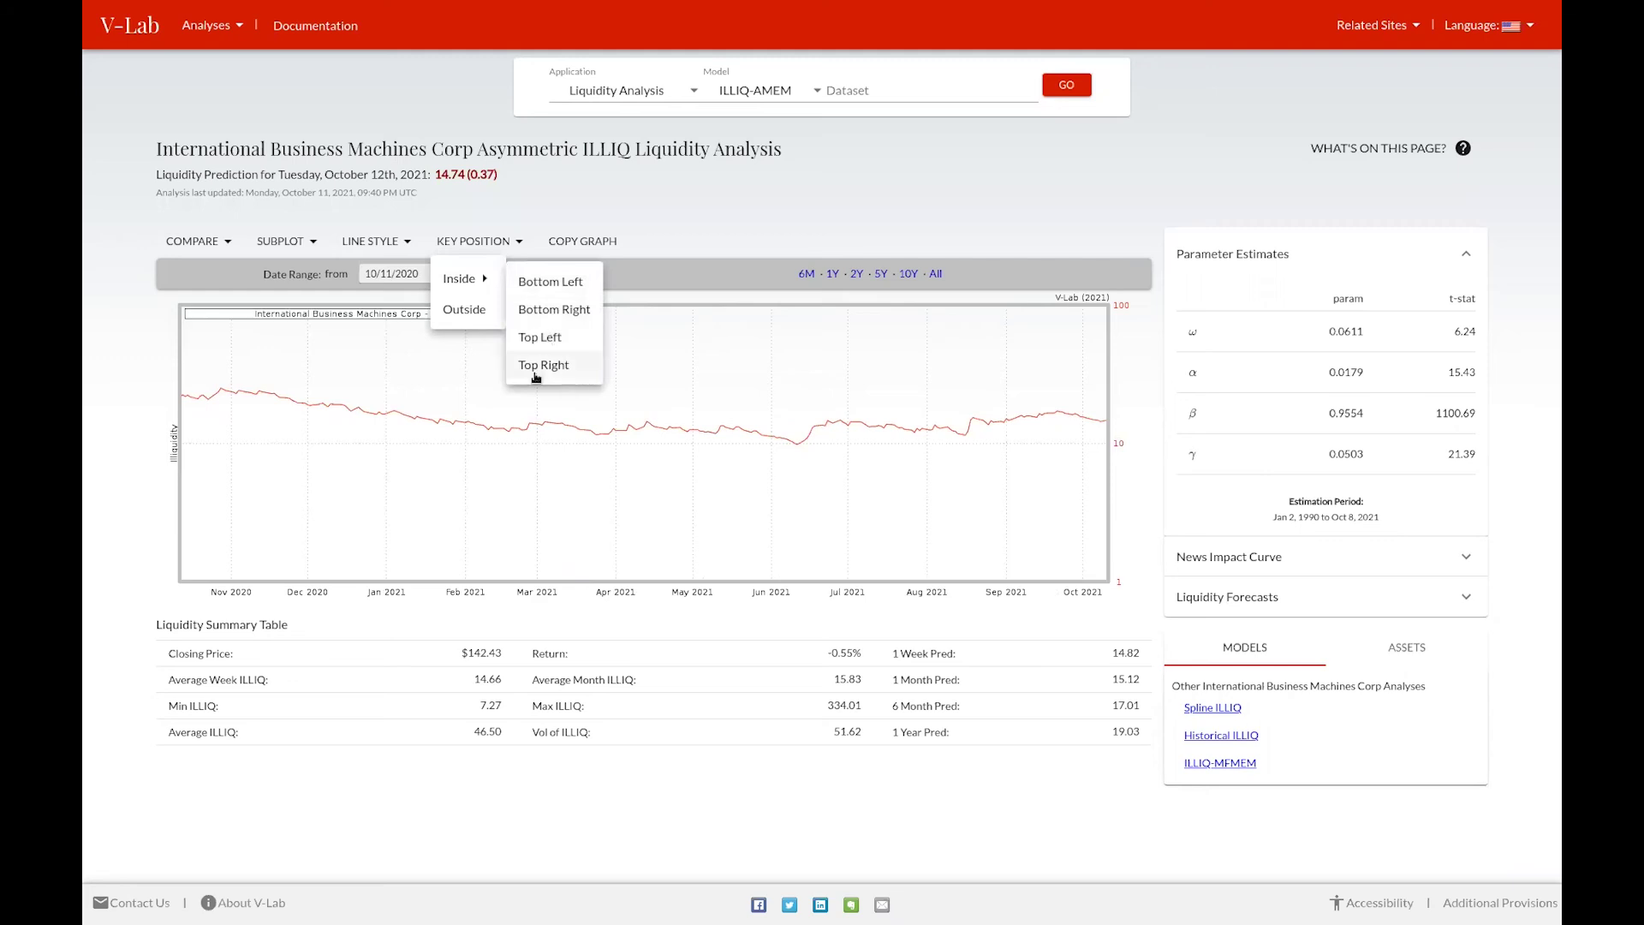
Click the chart to close the KEY POSITION dropdown
left_click(660, 384)
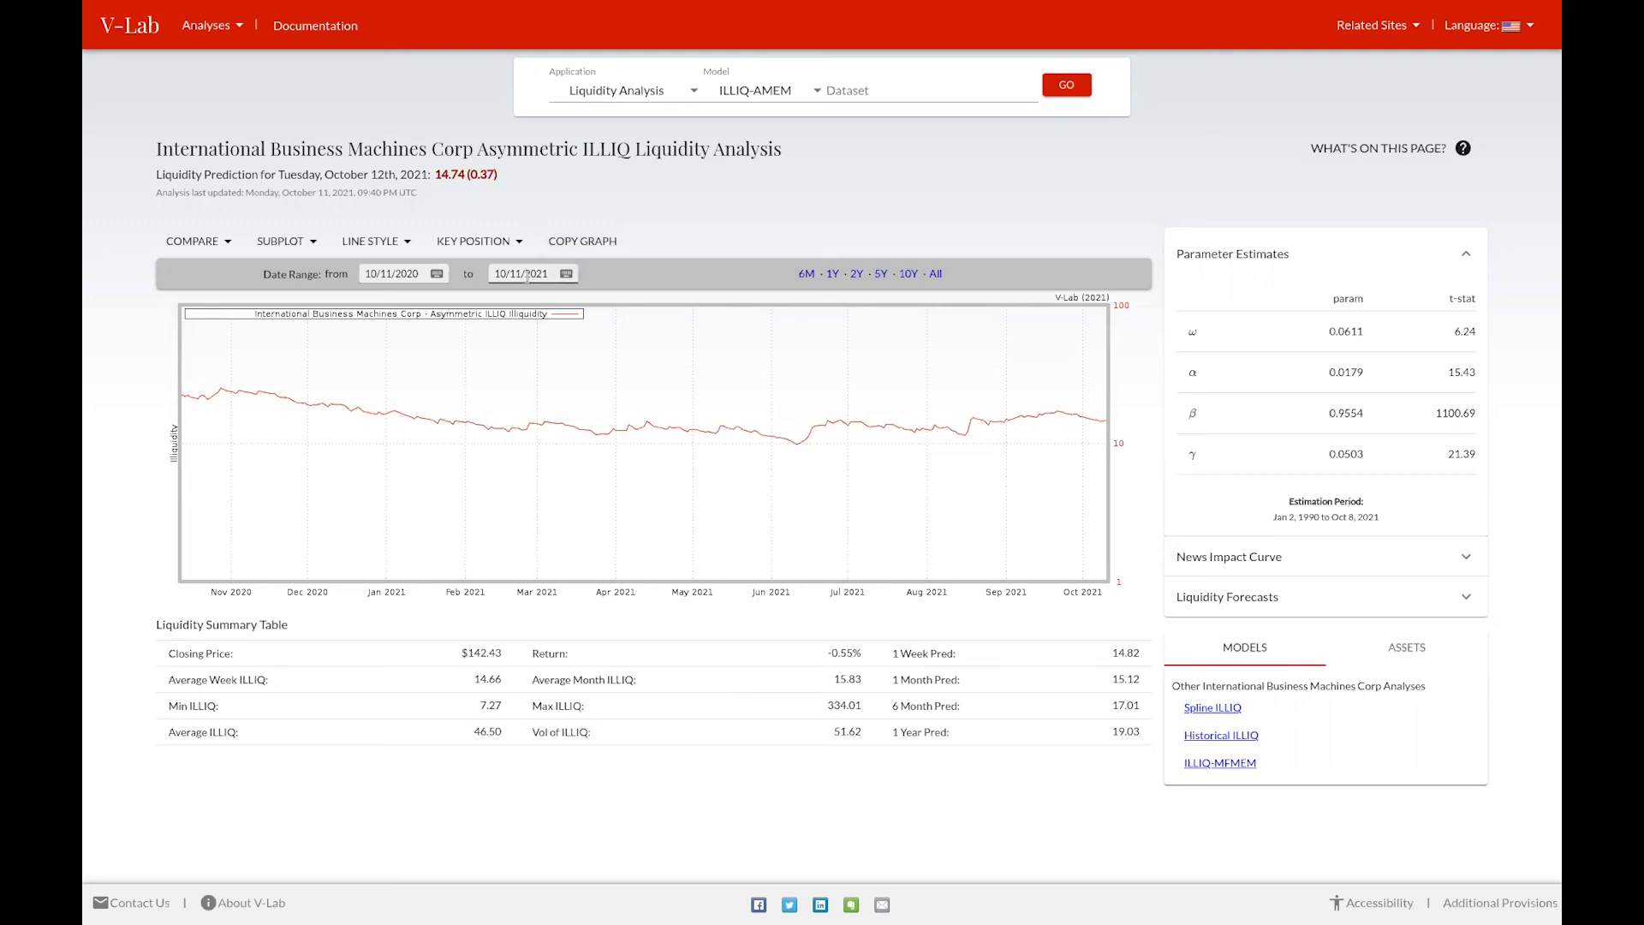
Set the start date to 10/03/2017, then step through the 6M and 1Y ranges
left_click(437, 274)
left_click(811, 445)
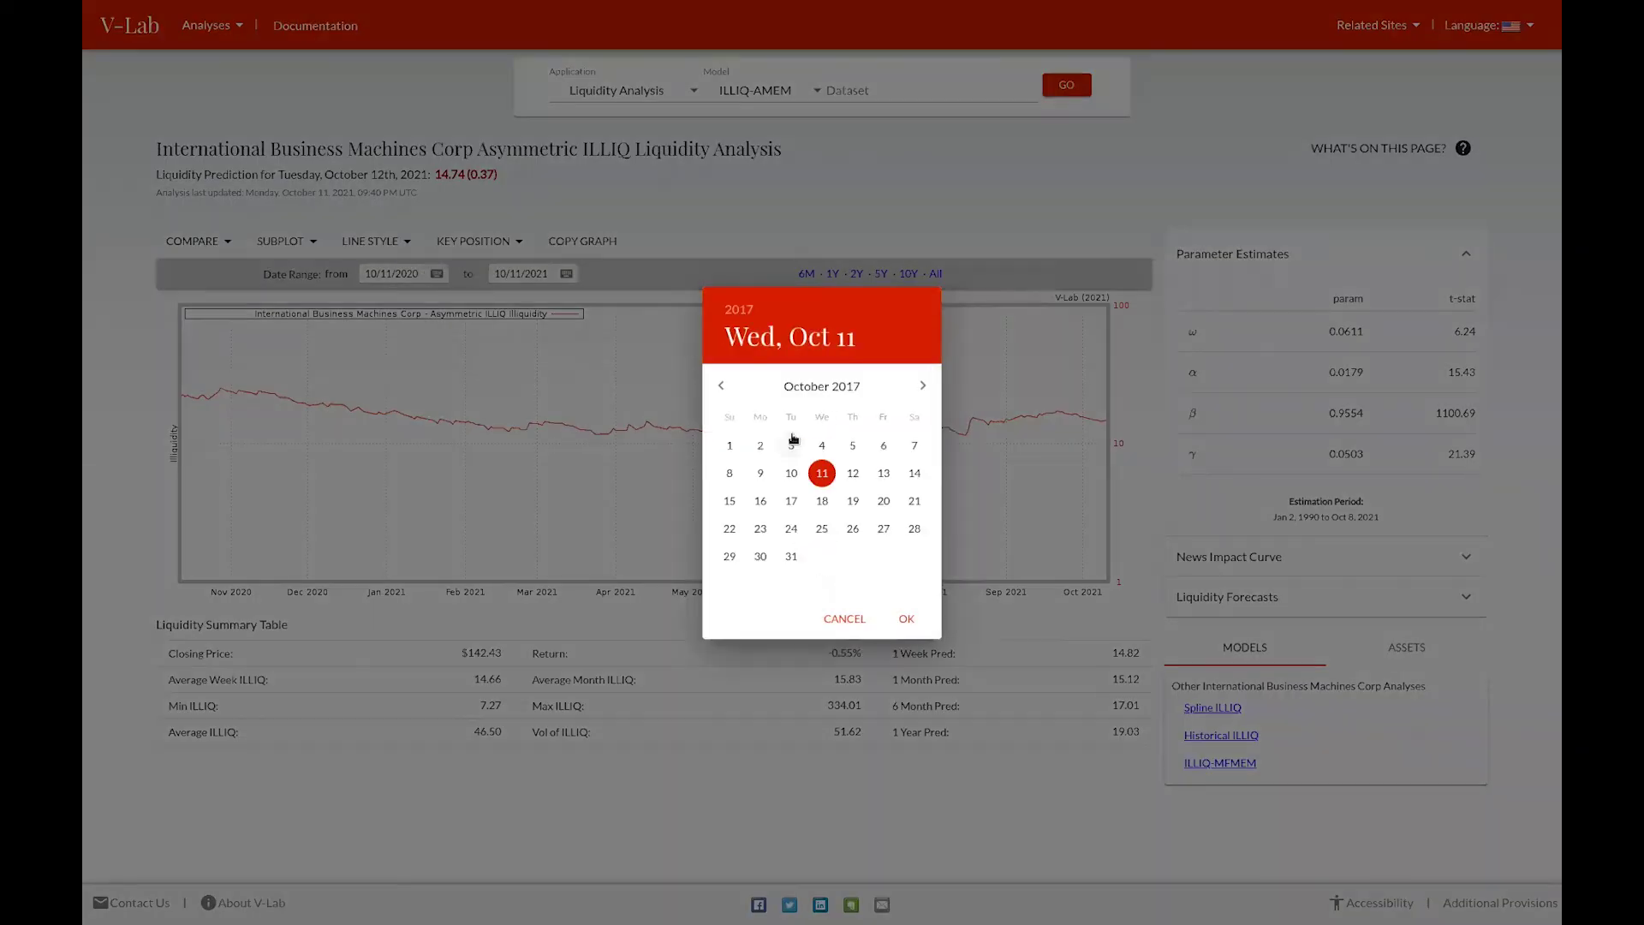
left_click(790, 446)
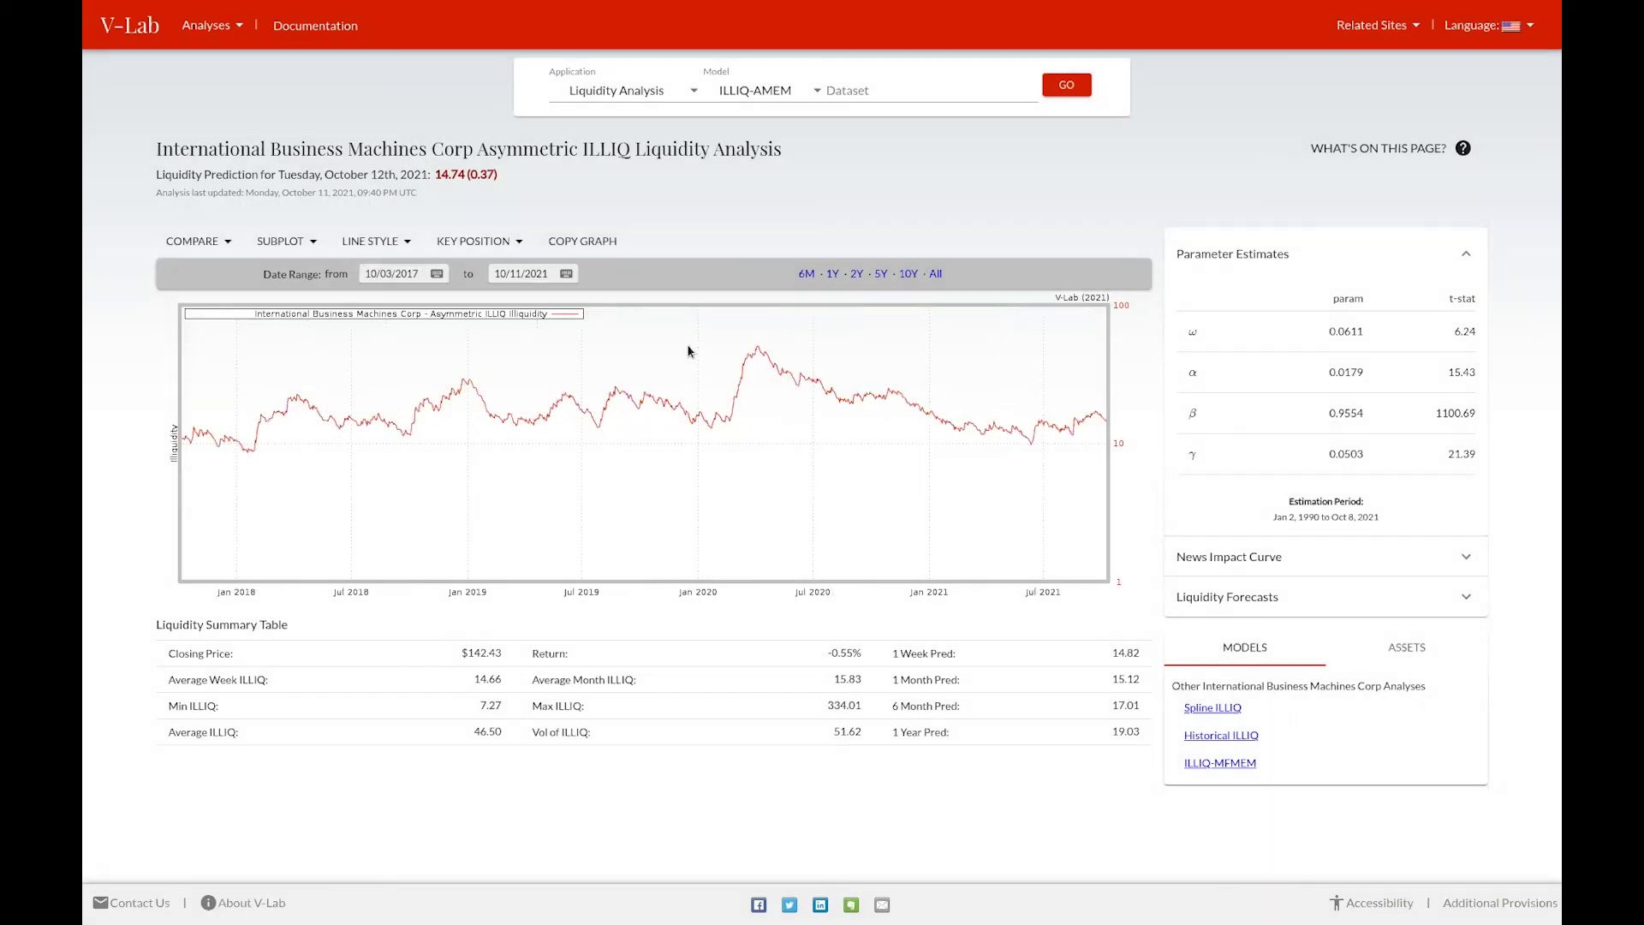
left_click(806, 274)
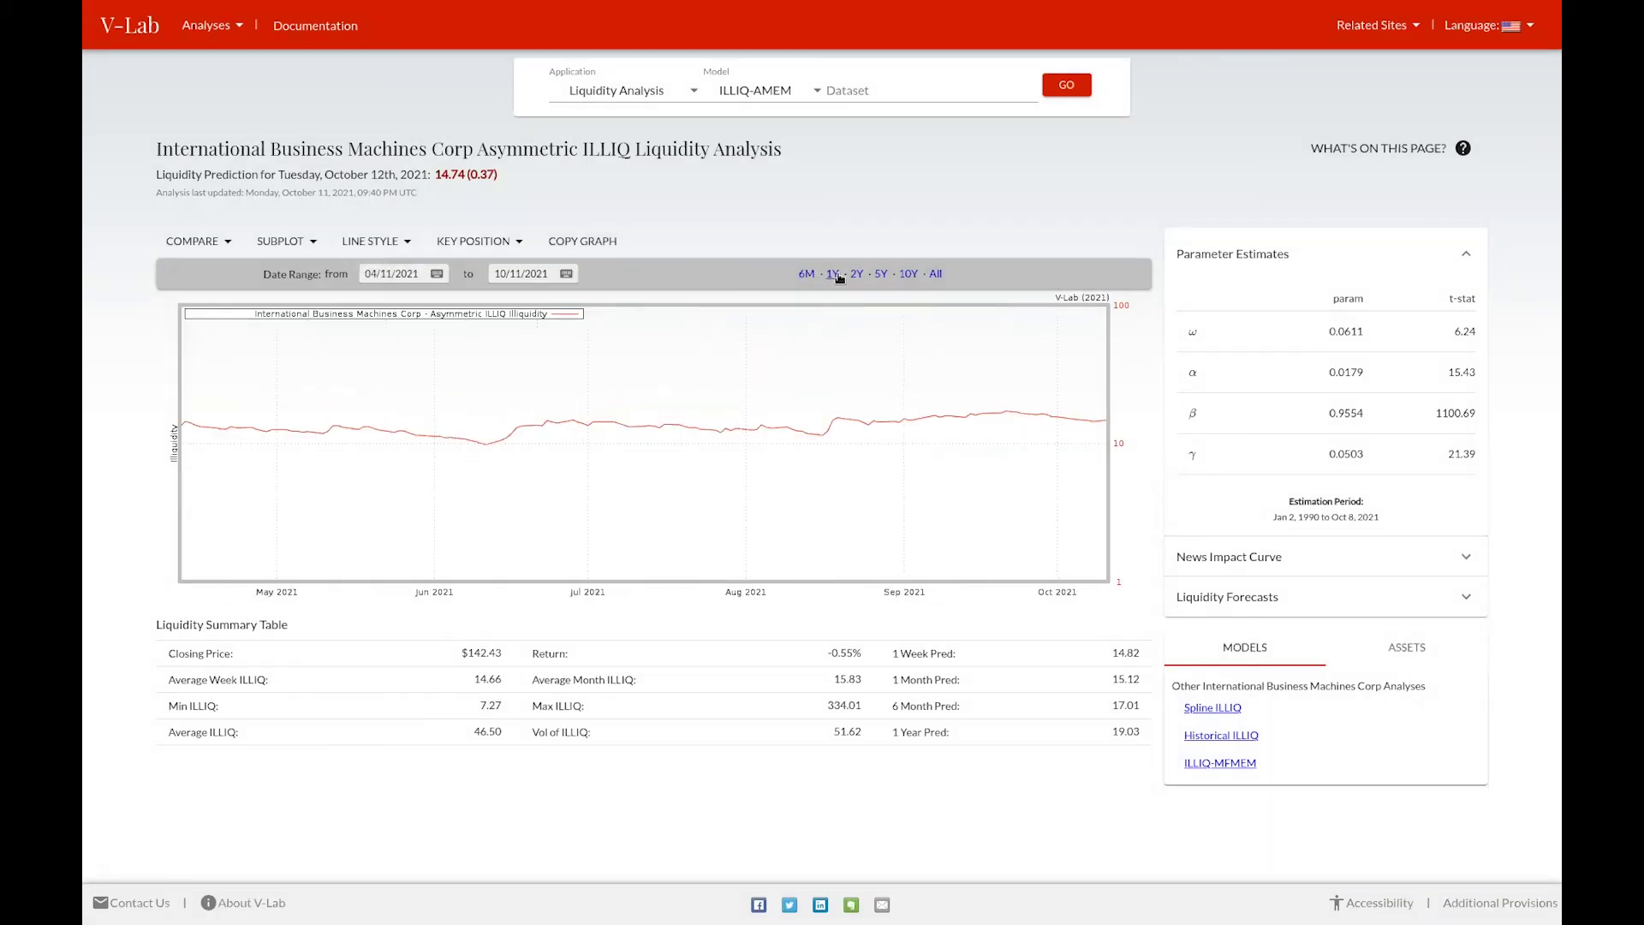
left_click(837, 275)
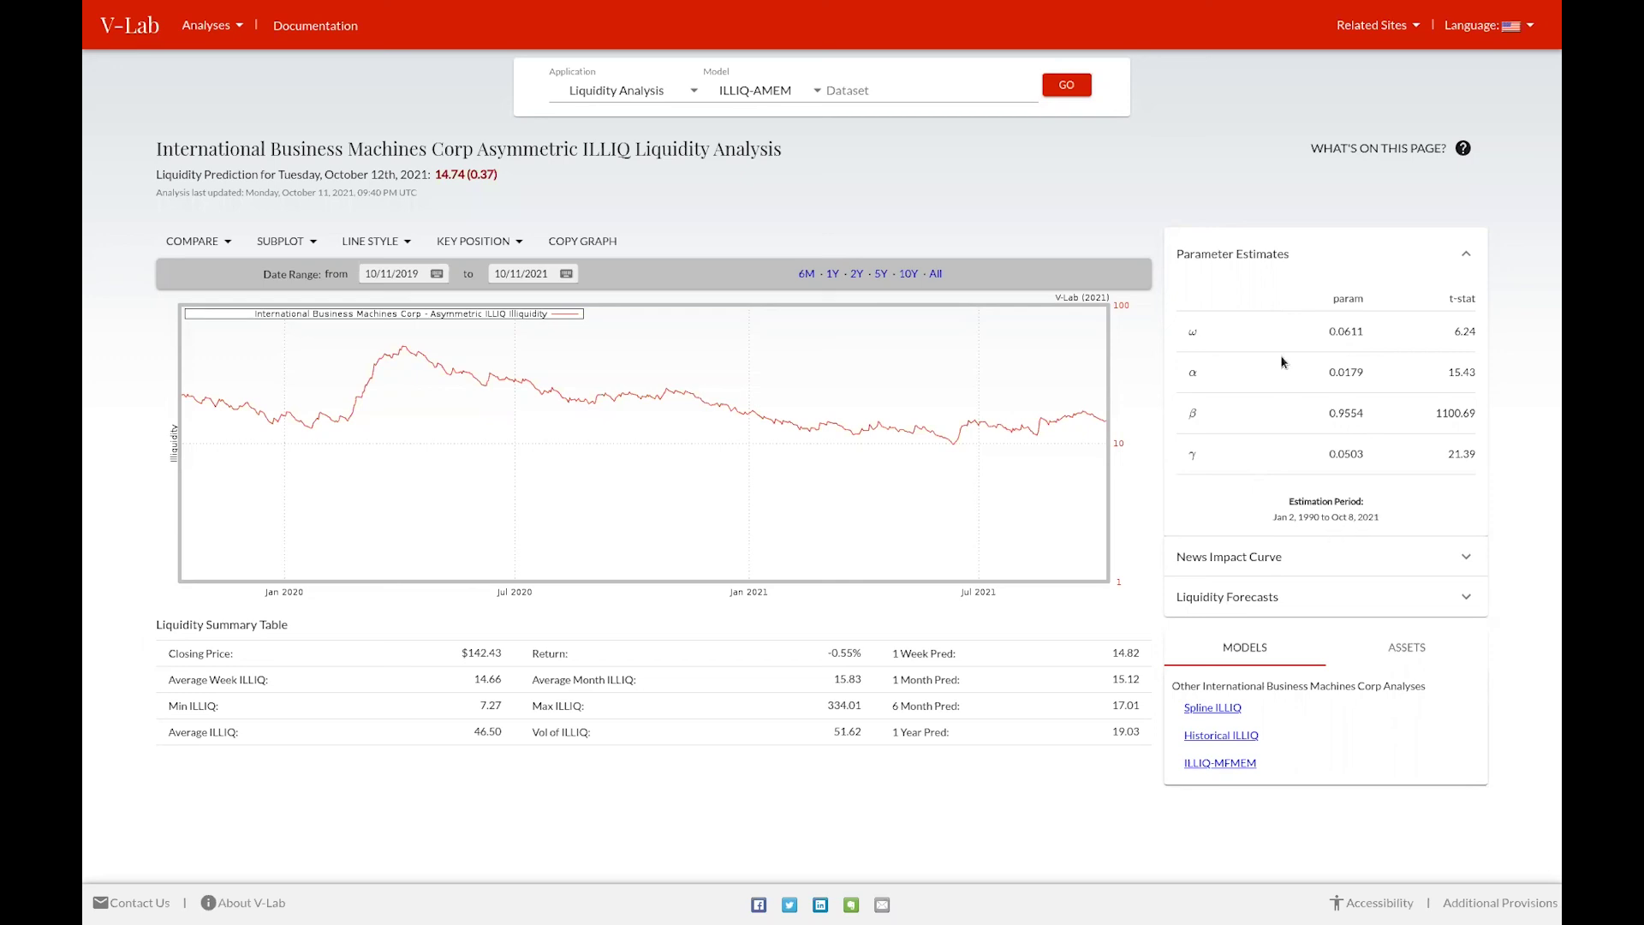
Collapse Parameter Estimates, view then collapse News Impact Curve, and expand Liquidity Forecasts
left_click(1227, 259)
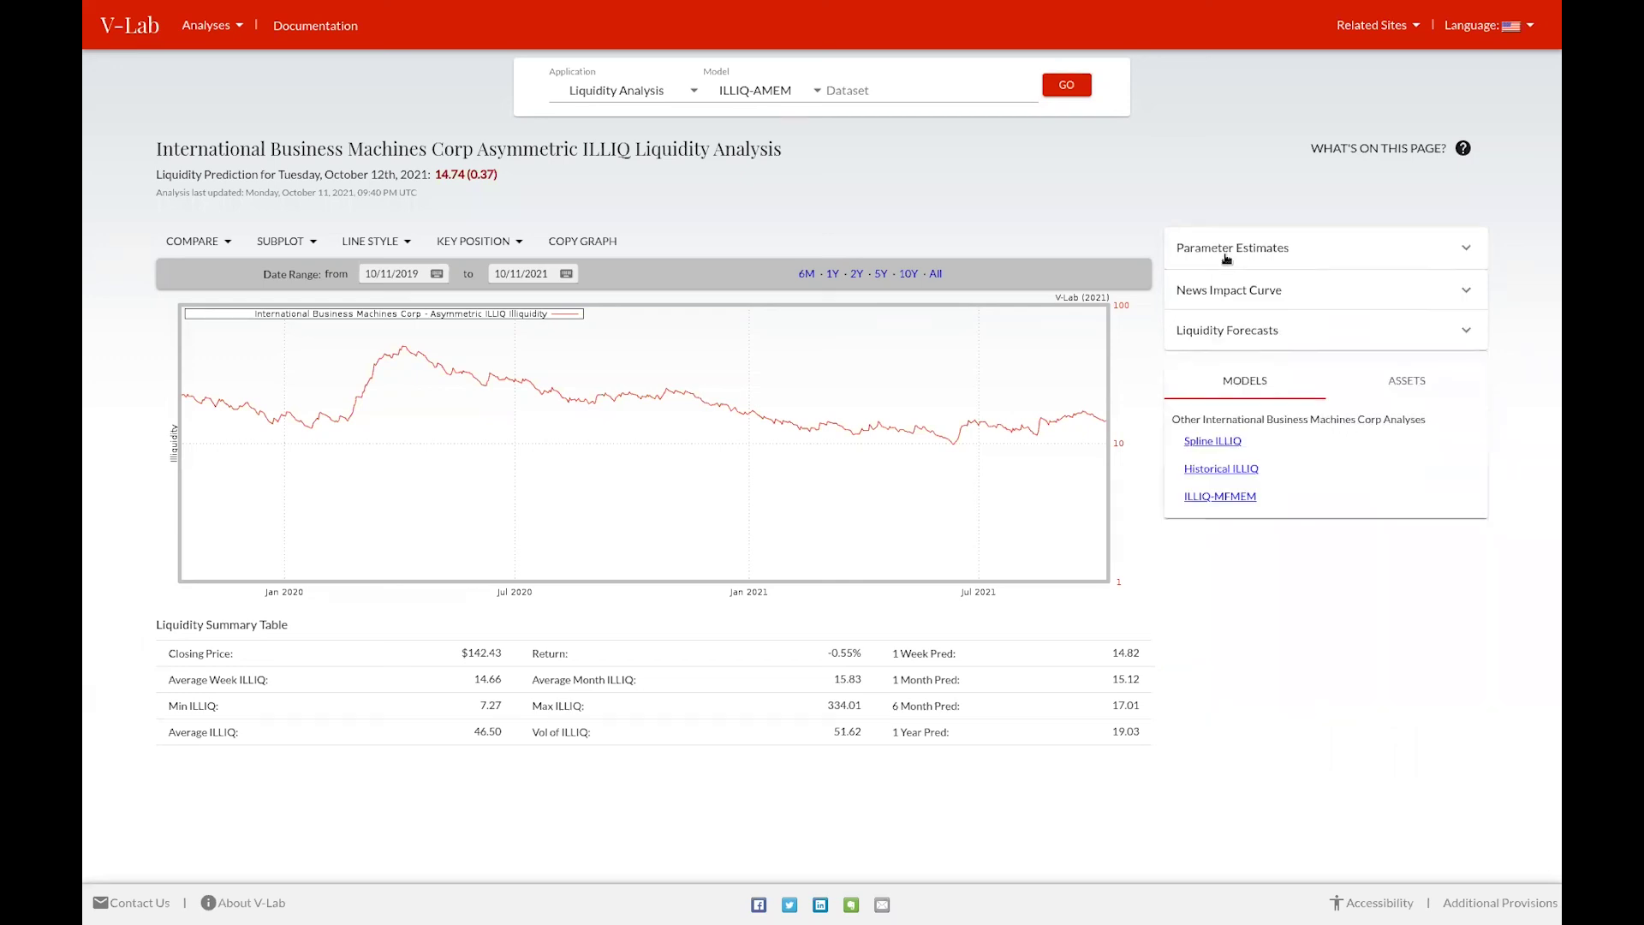
left_click(1227, 288)
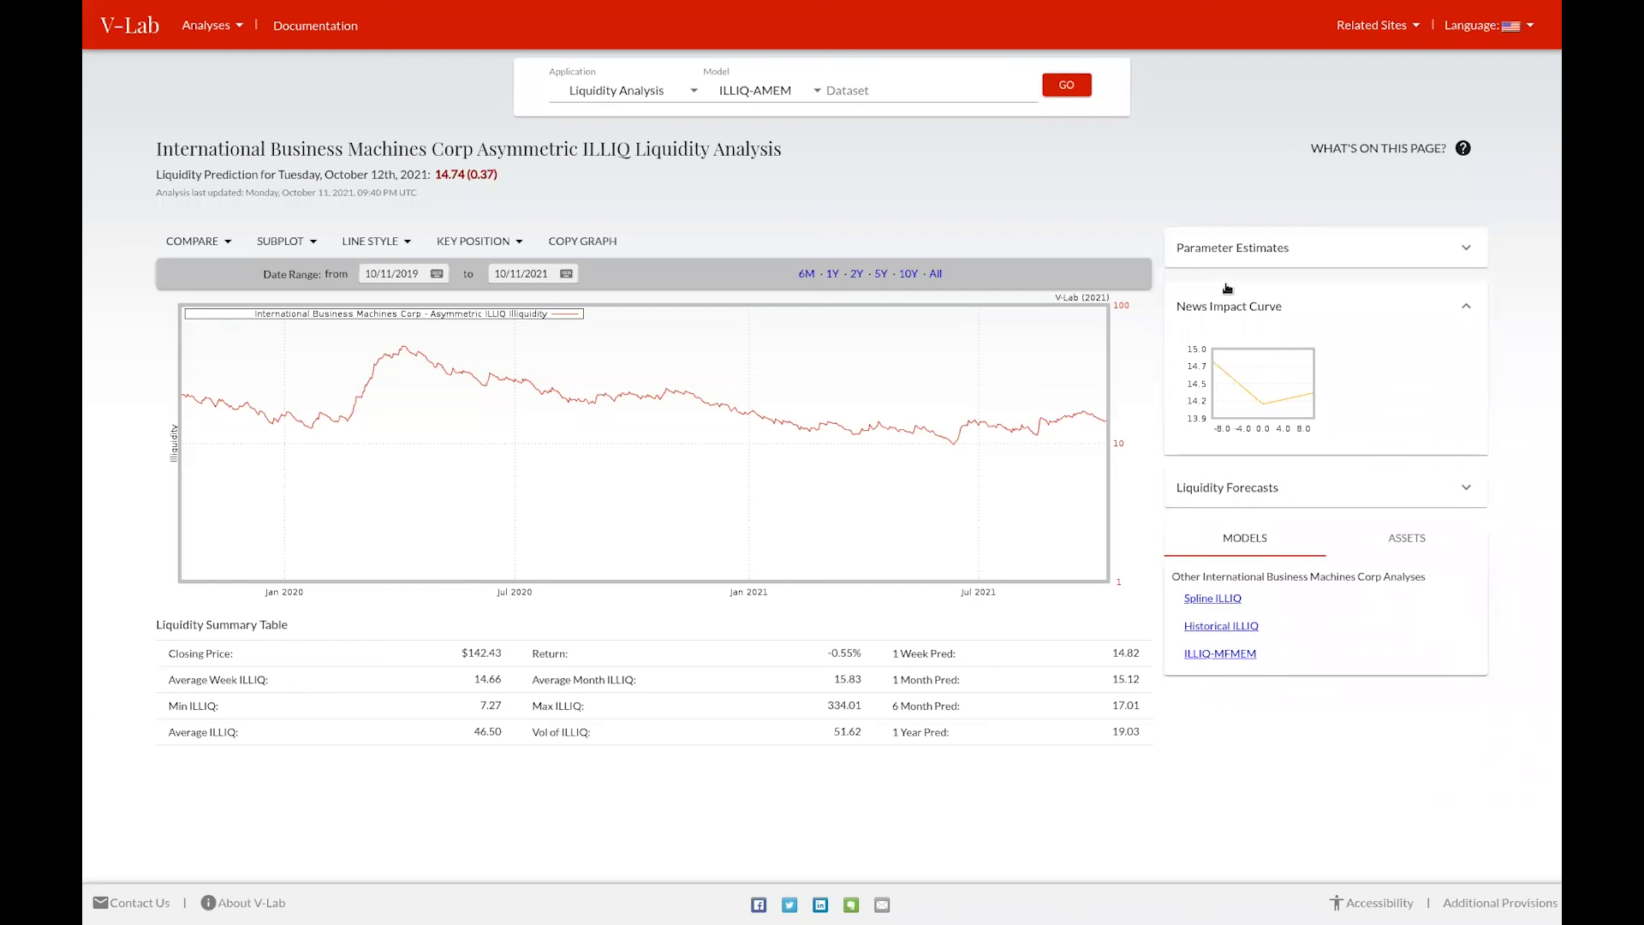
mouse_move(1233, 361)
left_click(1228, 317)
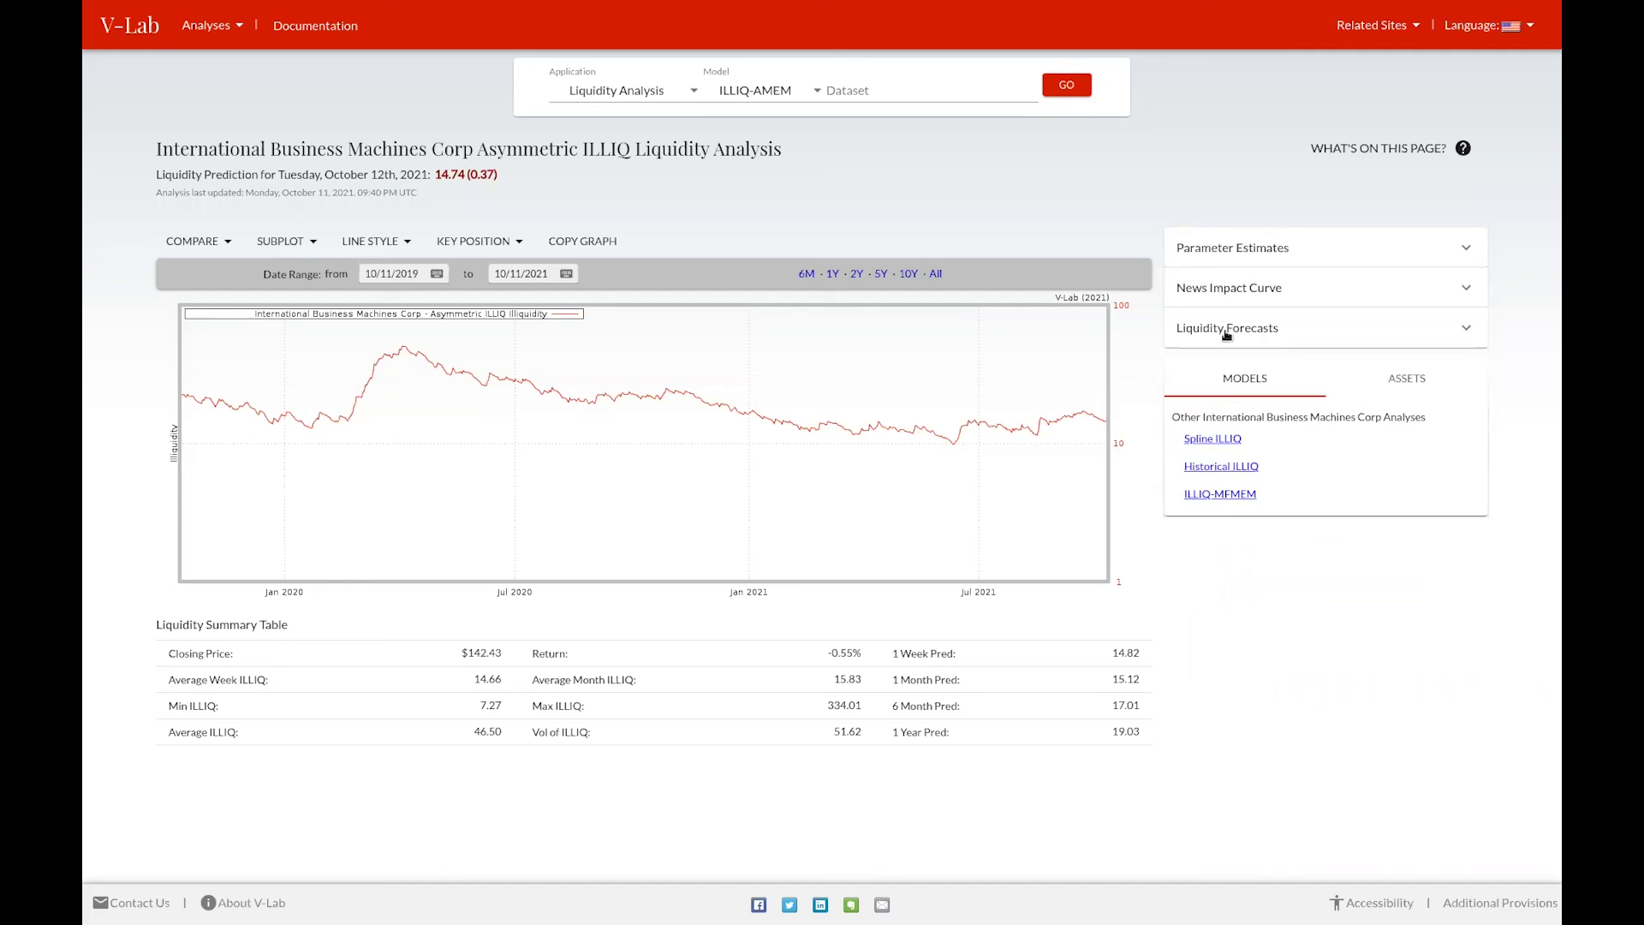
left_click(1226, 334)
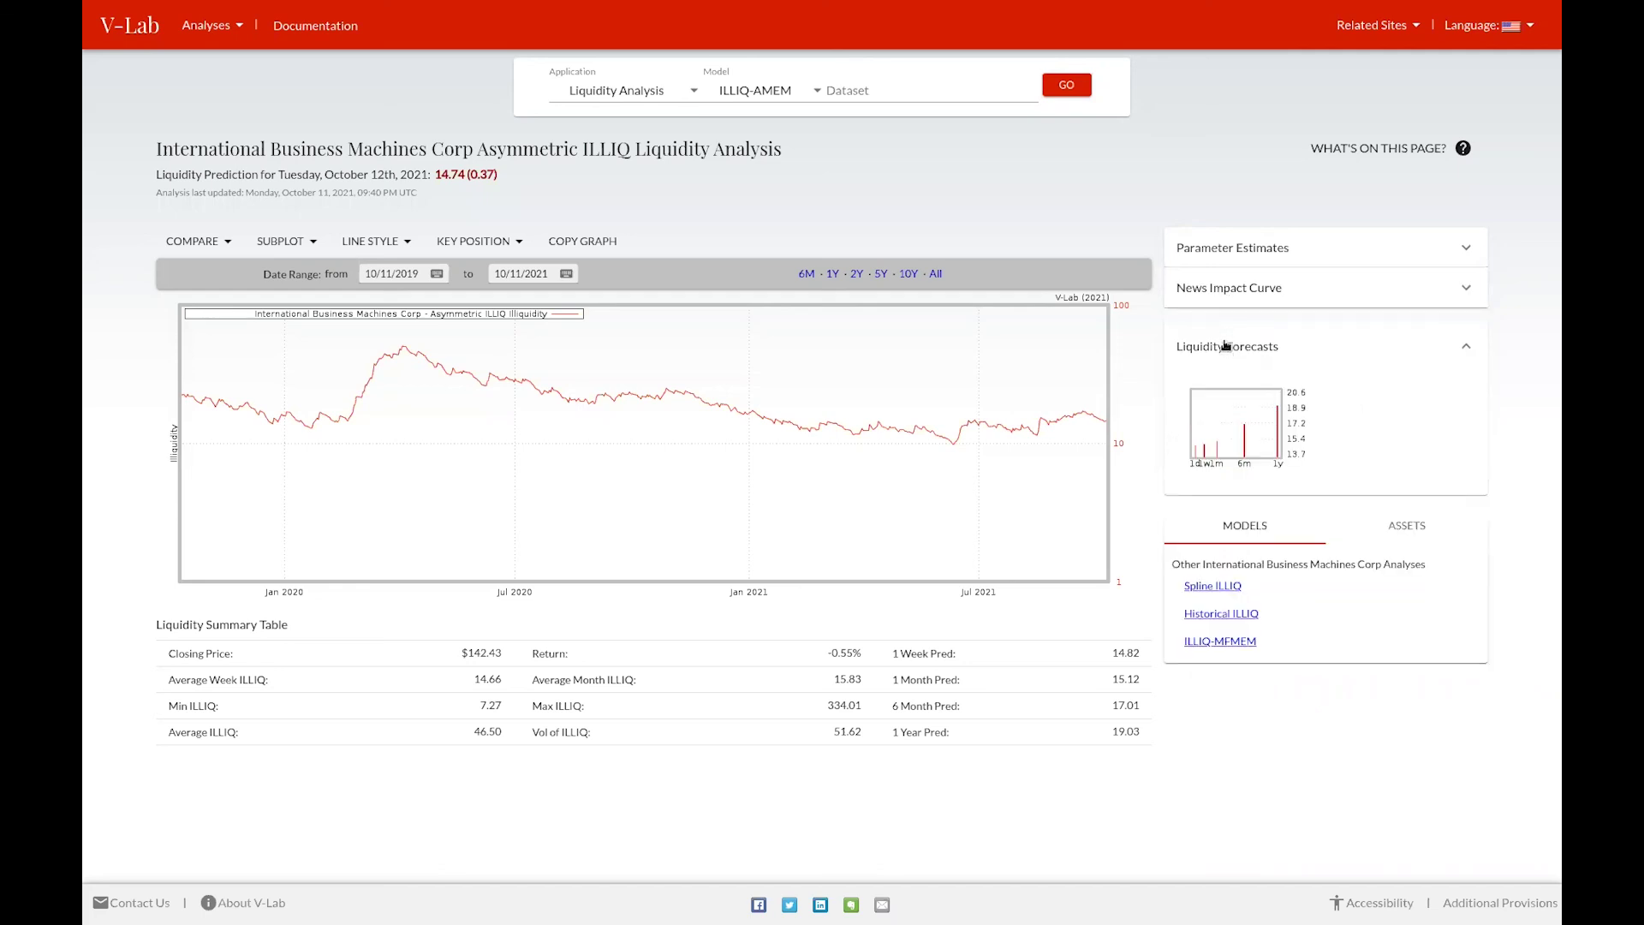
Collapse Liquidity Forecasts, list other Asymmetric ILLIQ equity analyses under ASSETS, focus Dataset
left_click(1226, 345)
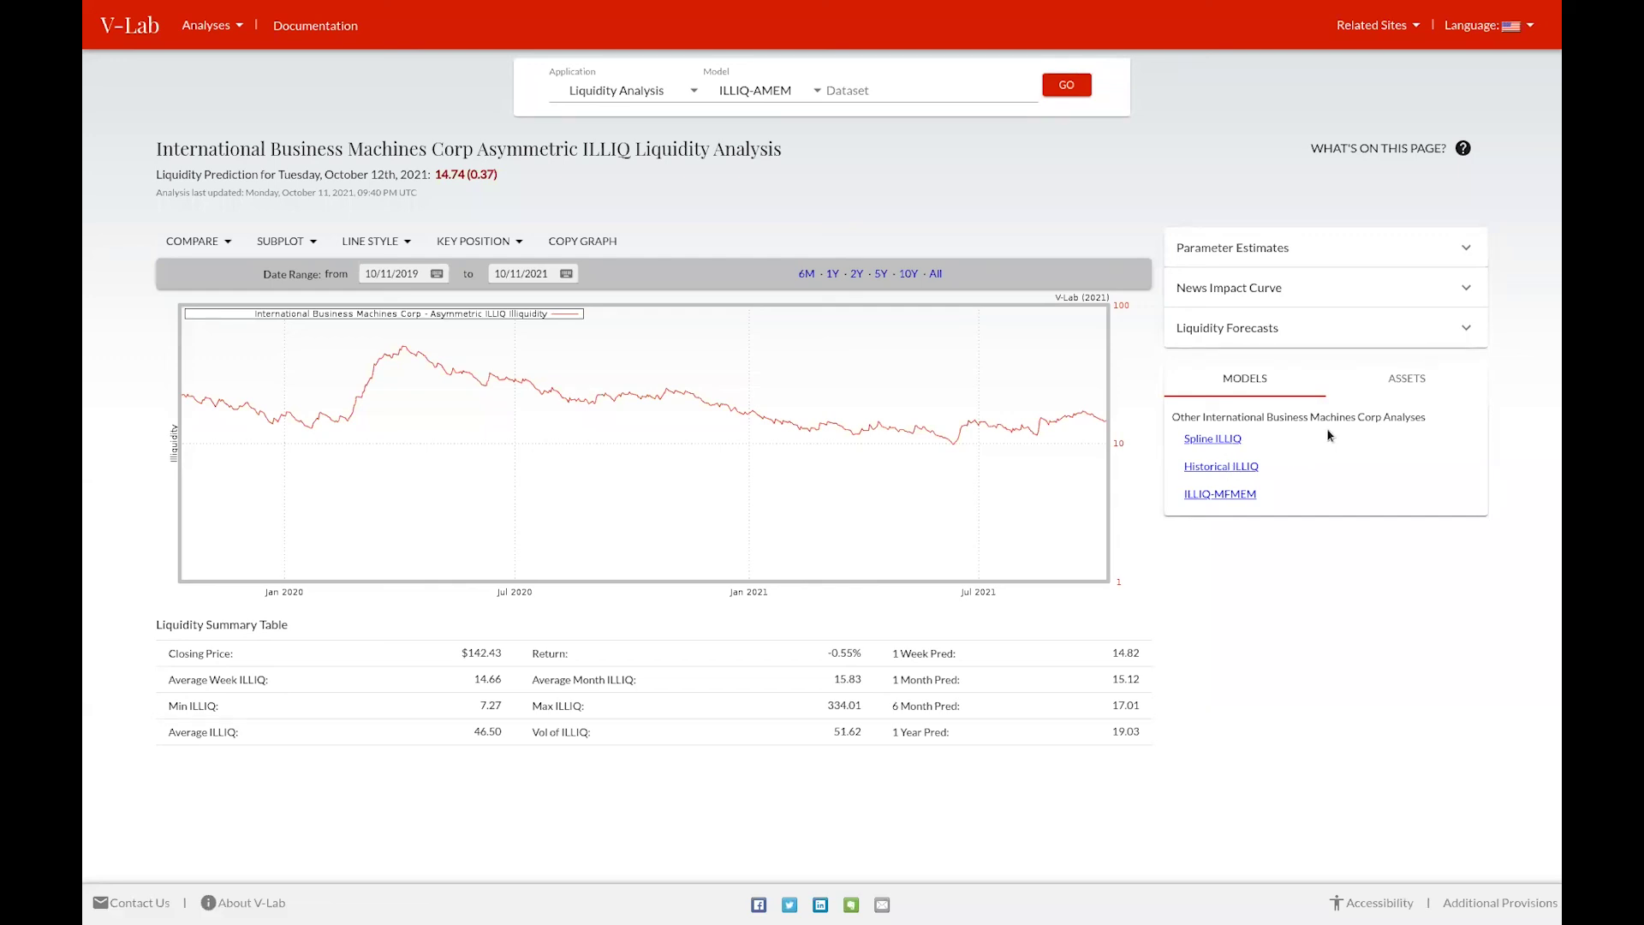
left_click(1385, 387)
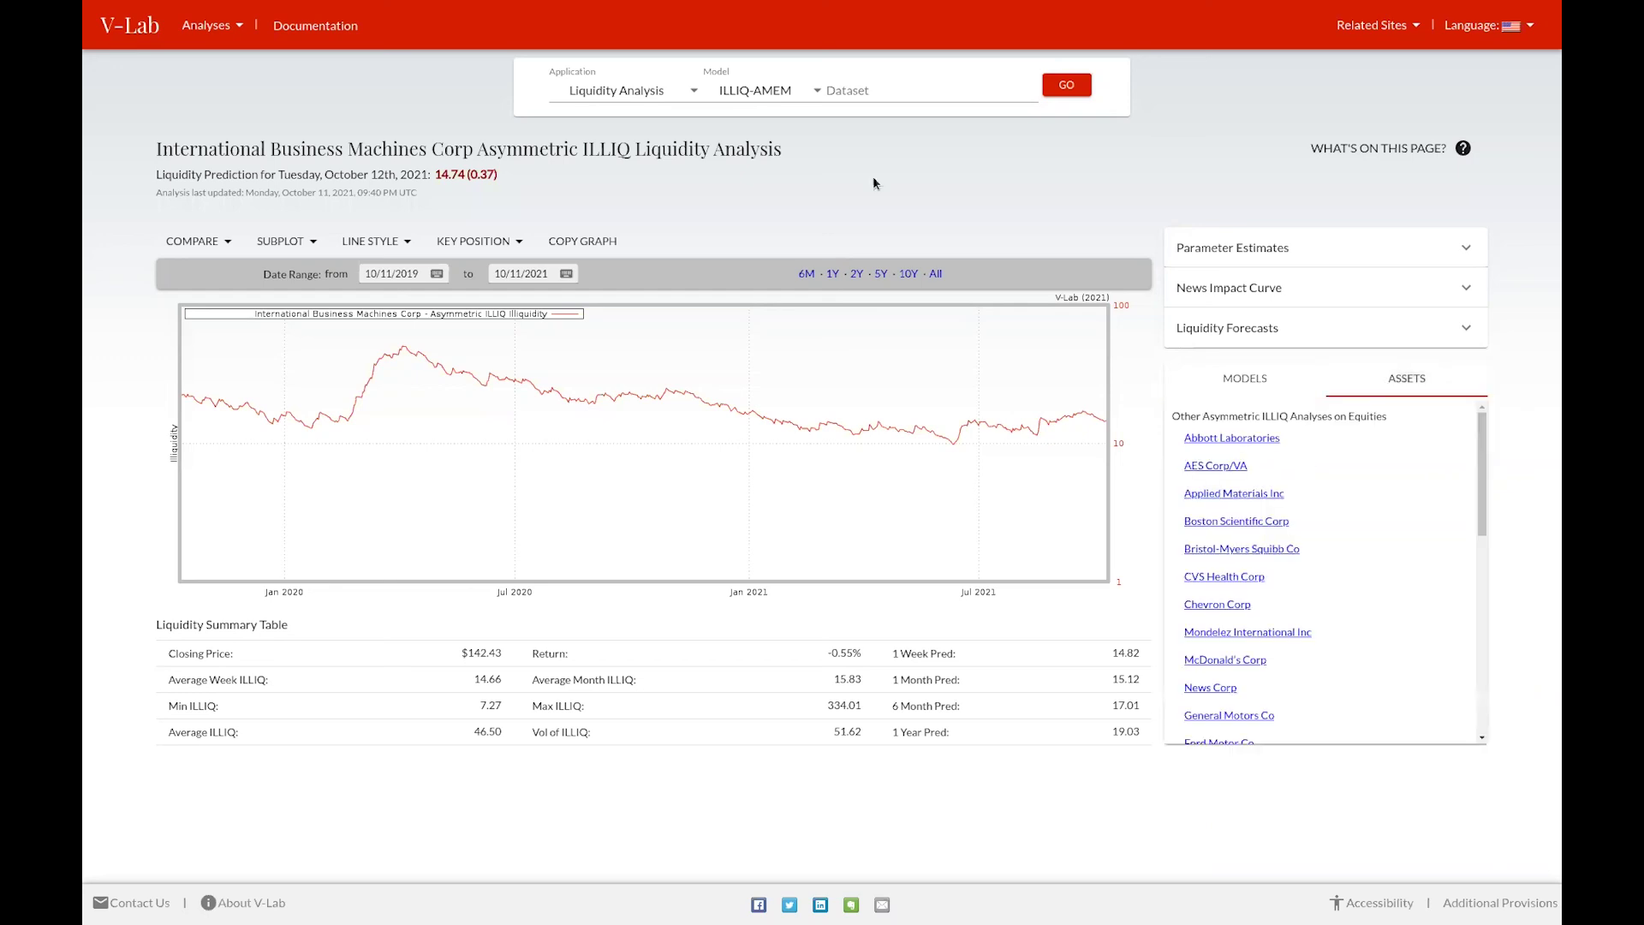
left_click(852, 92)
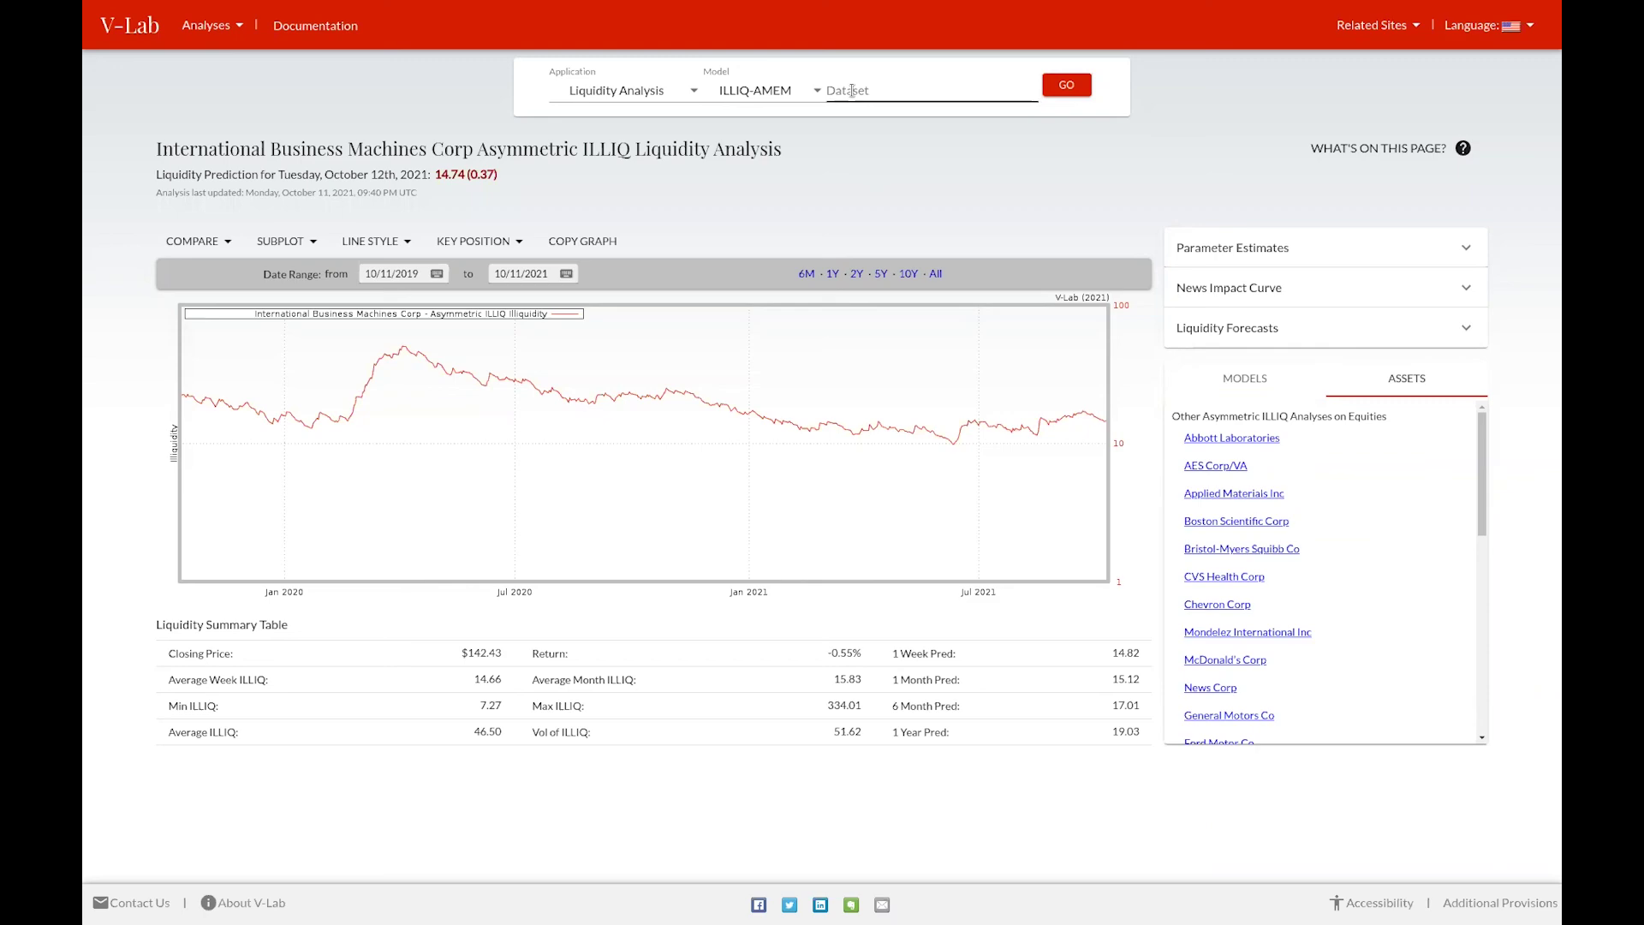